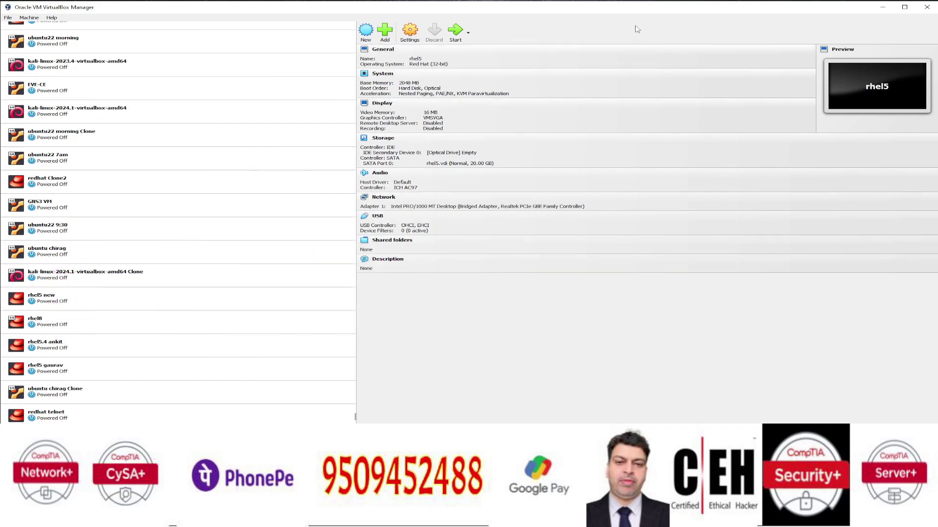
- Create the centos5 VM (Linux, Red Hat 64-bit) with 8192 MB memory, 2 CPUs and a 22.30 GB disk
click(368, 30)
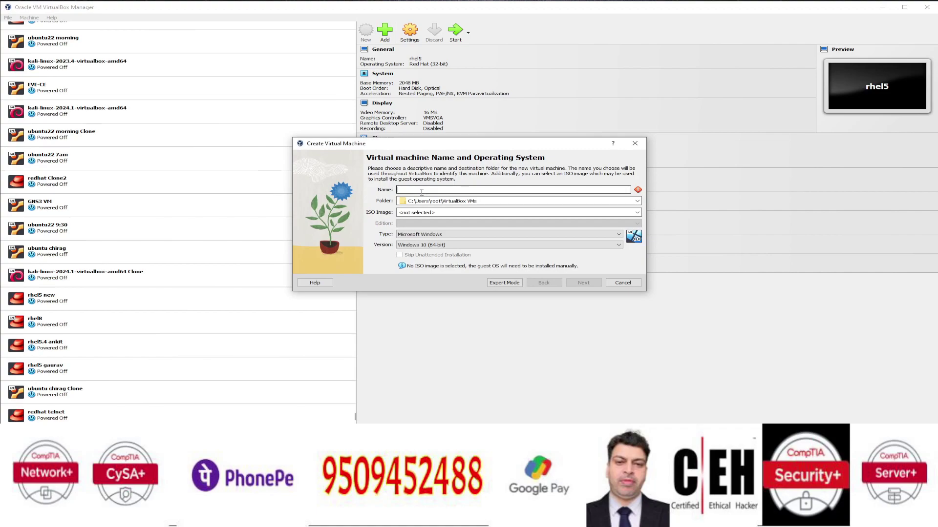
text(centos5)
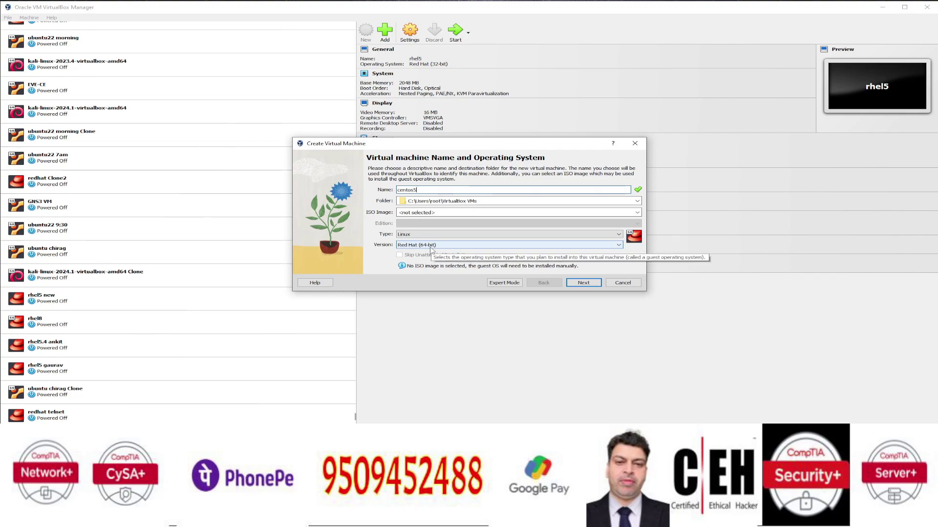
click(586, 286)
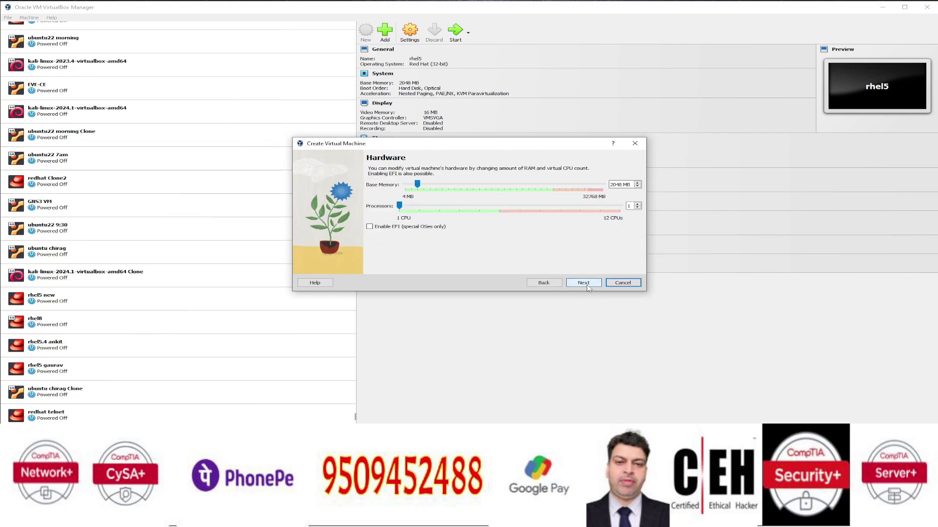
drag(417, 185, 455, 185)
mouse_move(400, 205)
mouse_down()
mouse_move(427, 208)
mouse_move(395, 208)
mouse_up()
click(583, 284)
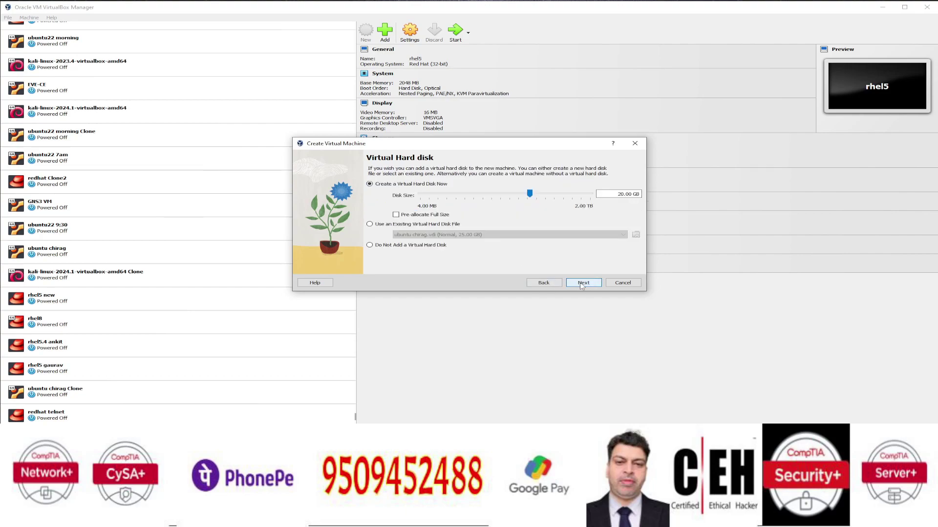
drag(530, 194, 531, 194)
click(584, 283)
- Finish creating centos5, disable floppy boot and put Hard Disk above Optical in the boot order
click(584, 282)
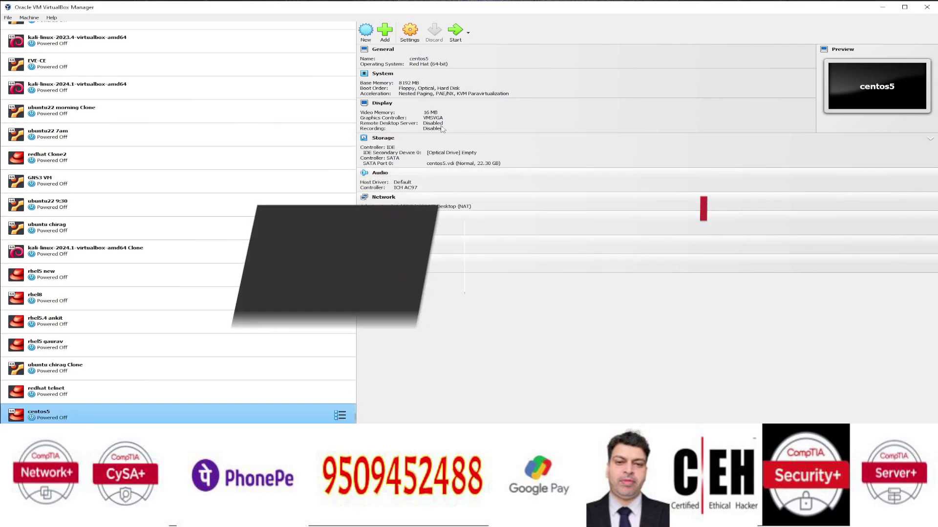
click(409, 34)
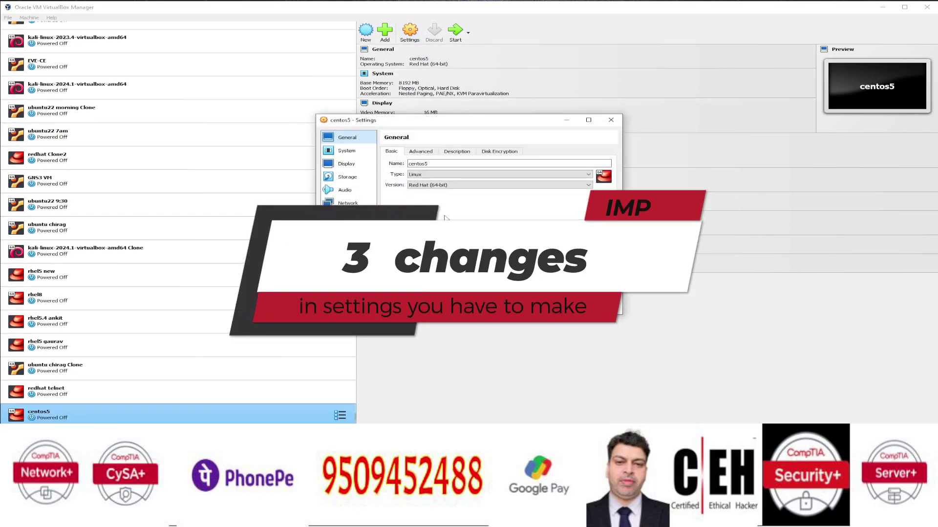
click(348, 151)
click(440, 186)
click(466, 202)
click(486, 186)
- Attach the CentOS_5.iso disc image to centos5's empty optical drive
click(357, 178)
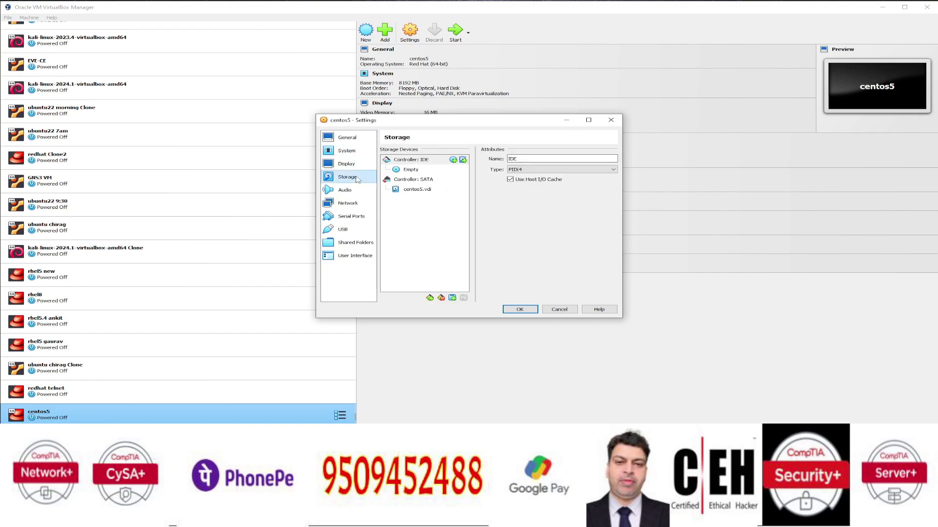
click(397, 170)
click(629, 169)
click(647, 172)
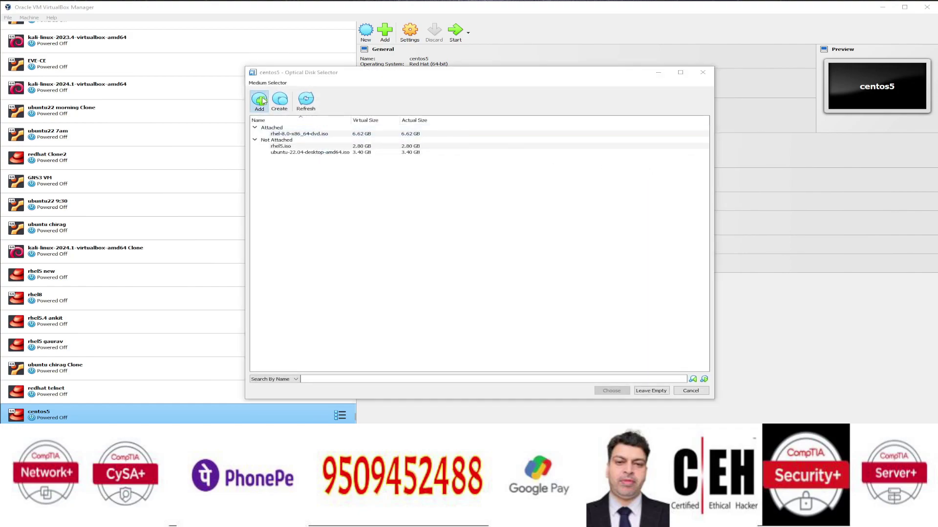
click(259, 100)
scroll(390, 246, down, 10)
click(389, 246)
scroll(389, 248, up, 10)
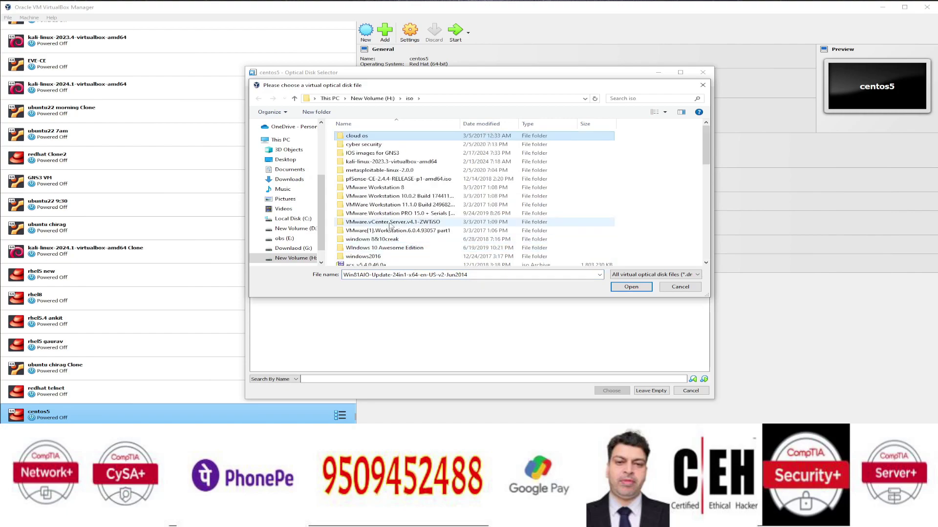
key(c)
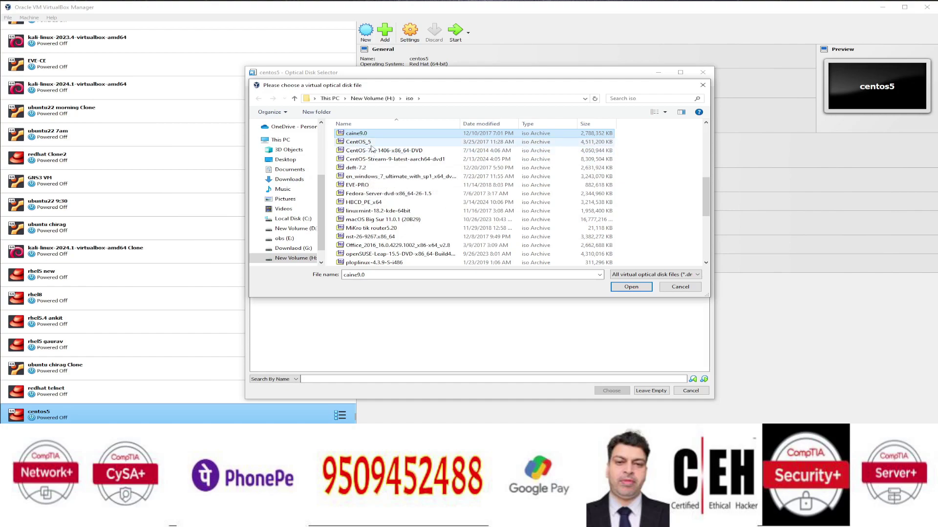
click(372, 144)
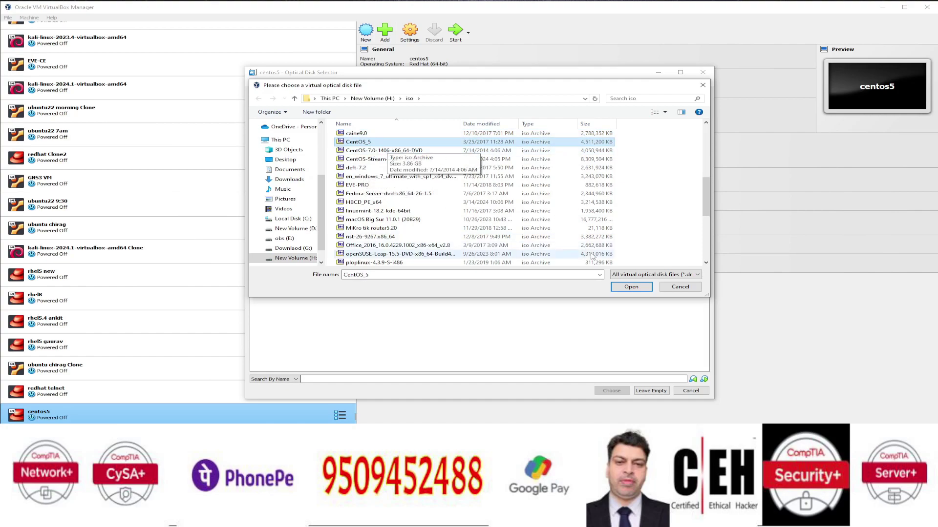
click(631, 286)
click(611, 390)
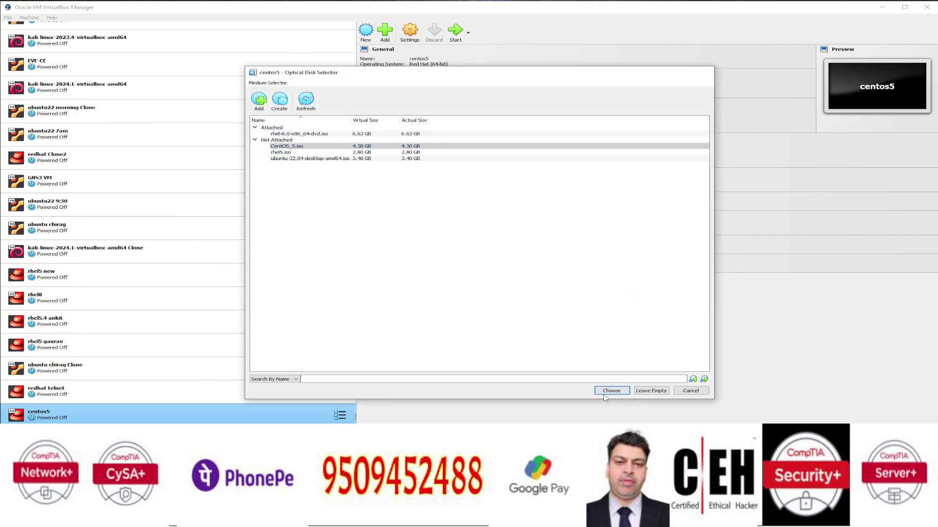
- Set the network adapter to Bridged Adapter and save the settings
click(348, 204)
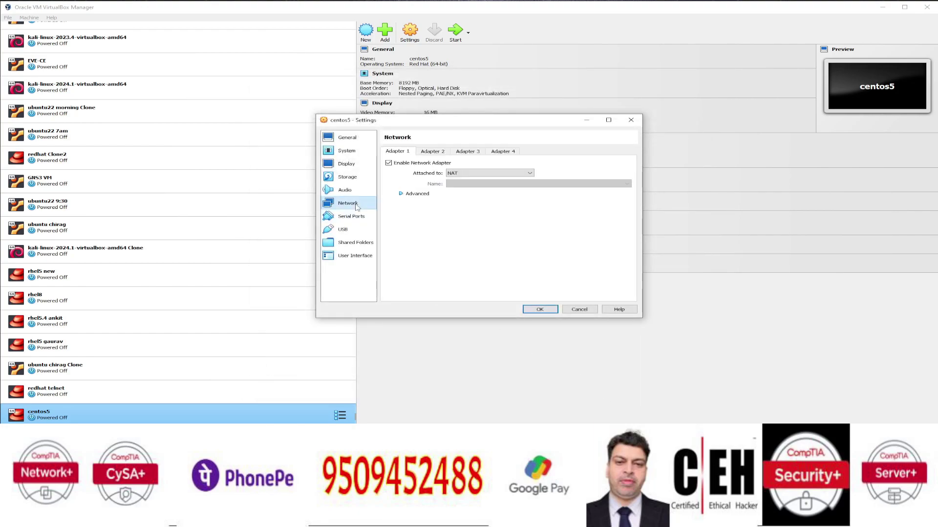
click(487, 175)
click(478, 186)
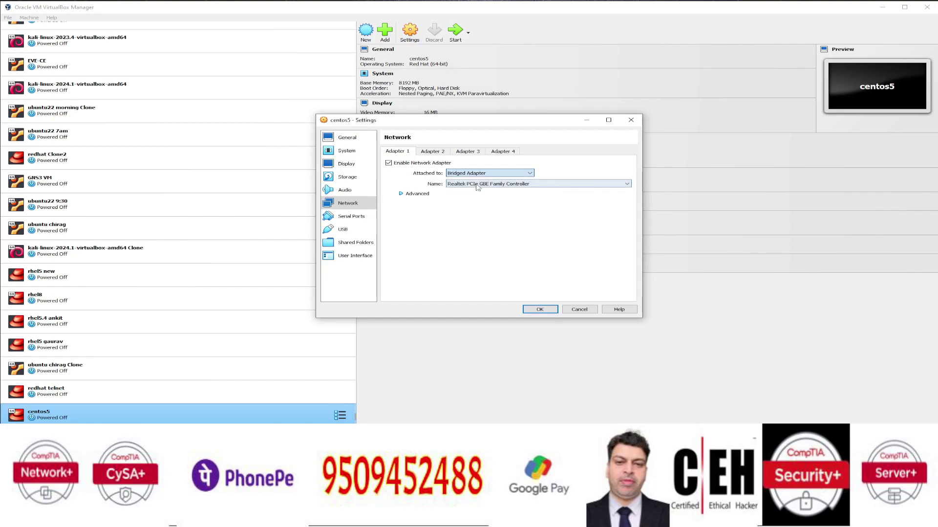
click(540, 309)
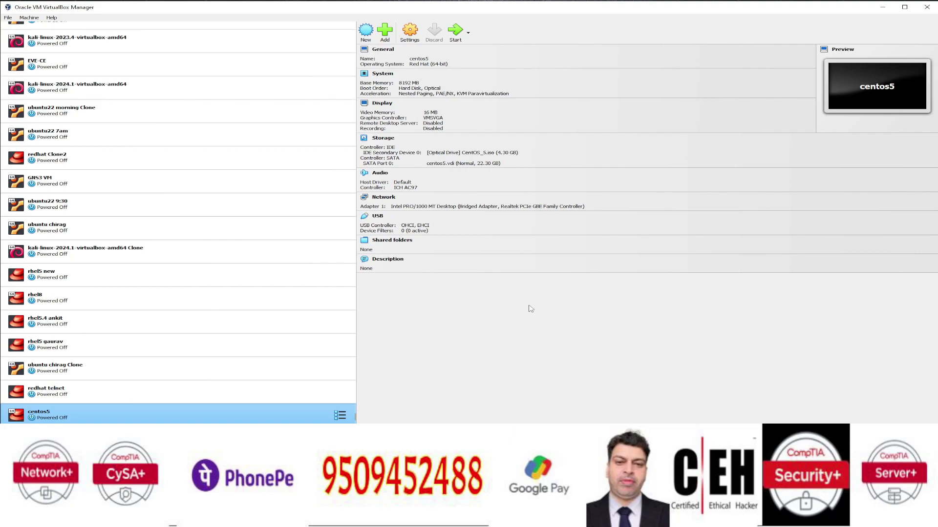
- Power on centos5, dismiss the notification panel, and start the graphical CentOS install at the boot prompt
click(457, 32)
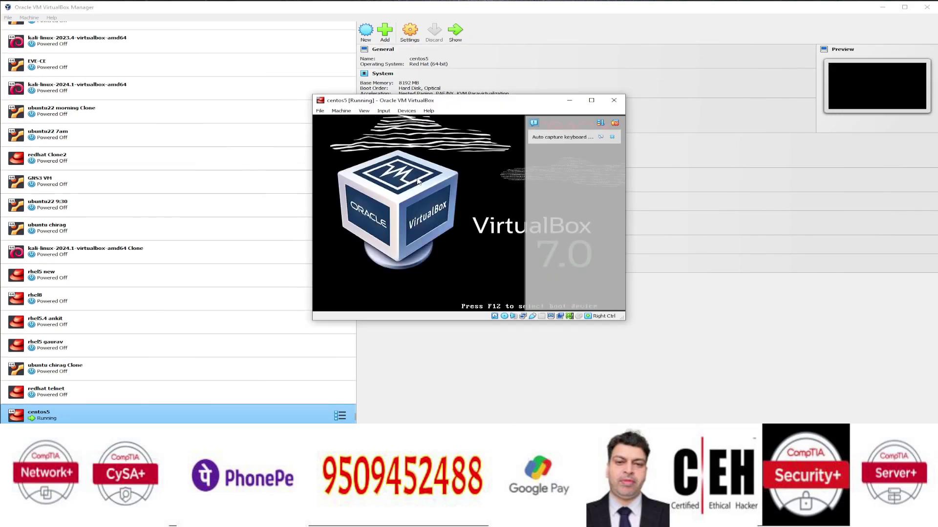
click(619, 122)
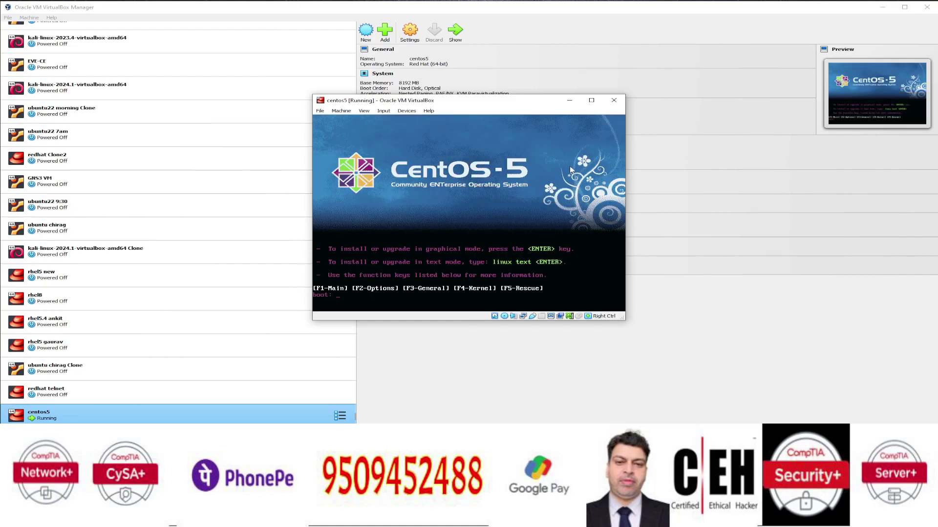
key(Return)
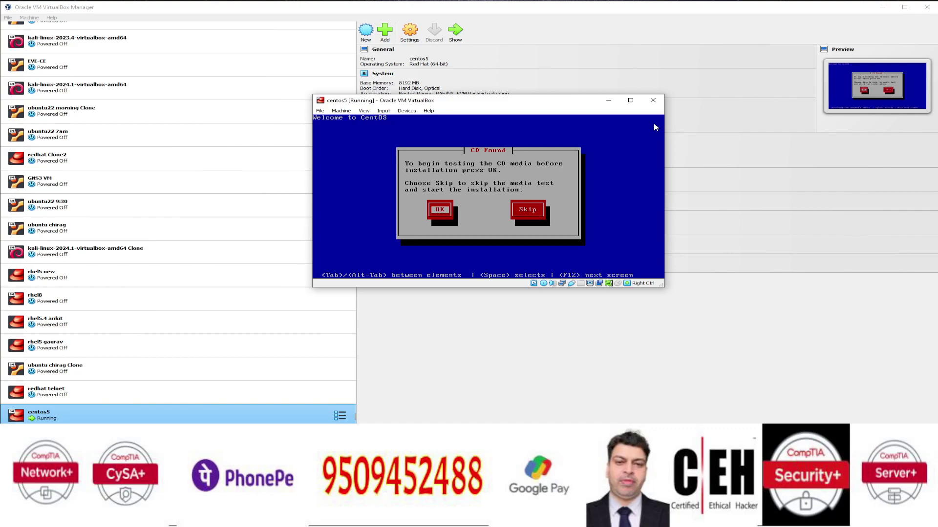
- Skip the CD media test and reposition the VM window
key(Tab)
key(Return)
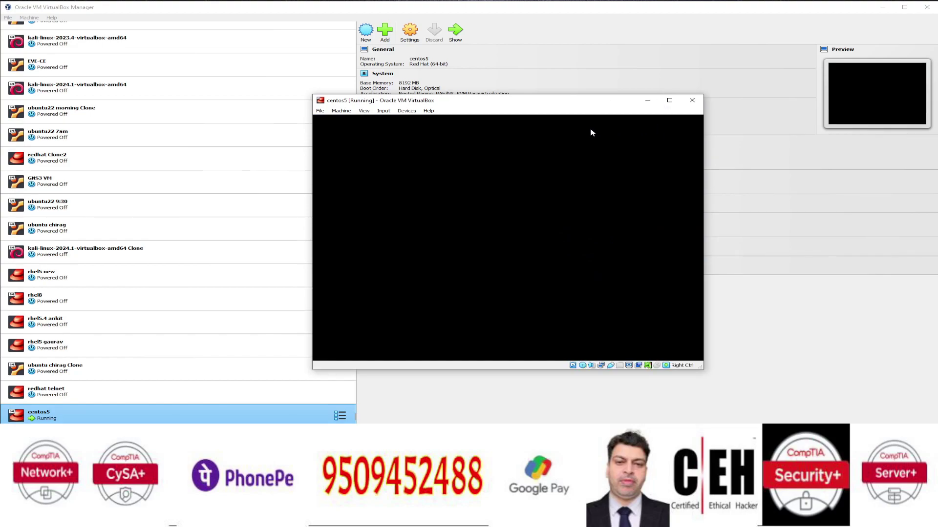
drag(543, 107, 514, 96)
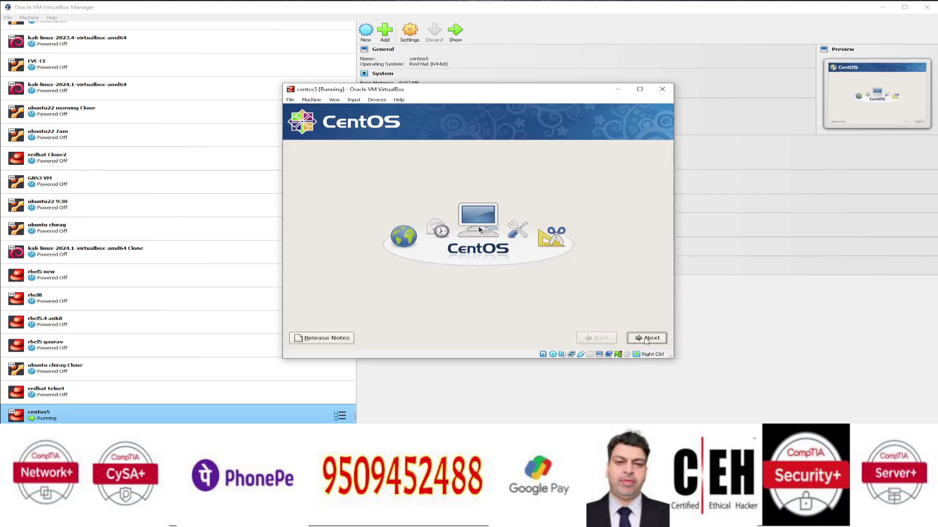
- Accept English language and U.S. English keyboard, and agree to initialize the drive
click(649, 338)
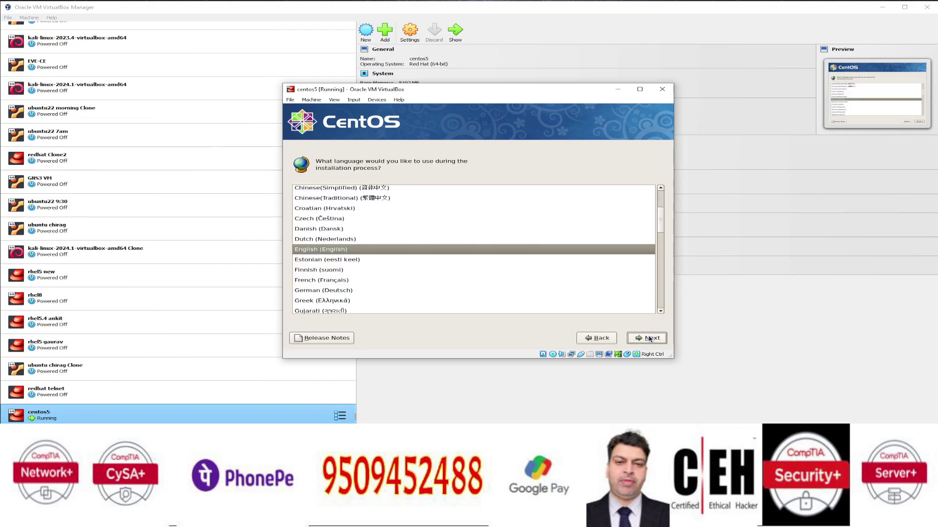
click(649, 338)
click(649, 338)
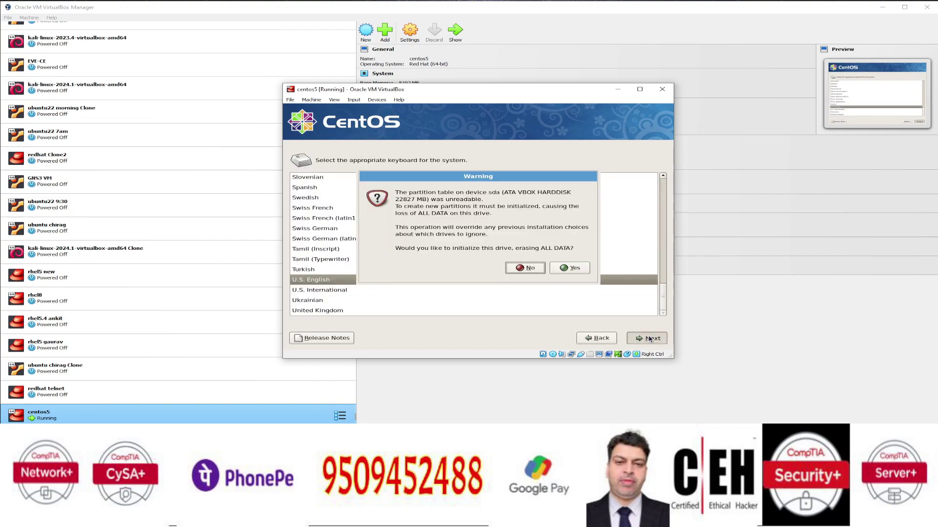
click(571, 268)
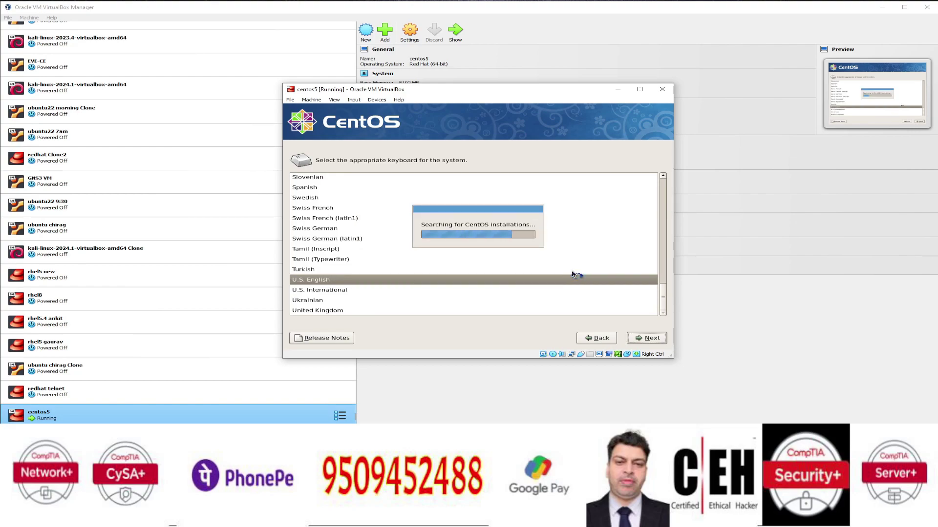
- Choose the 'Create custom layout' partitioning option
click(436, 195)
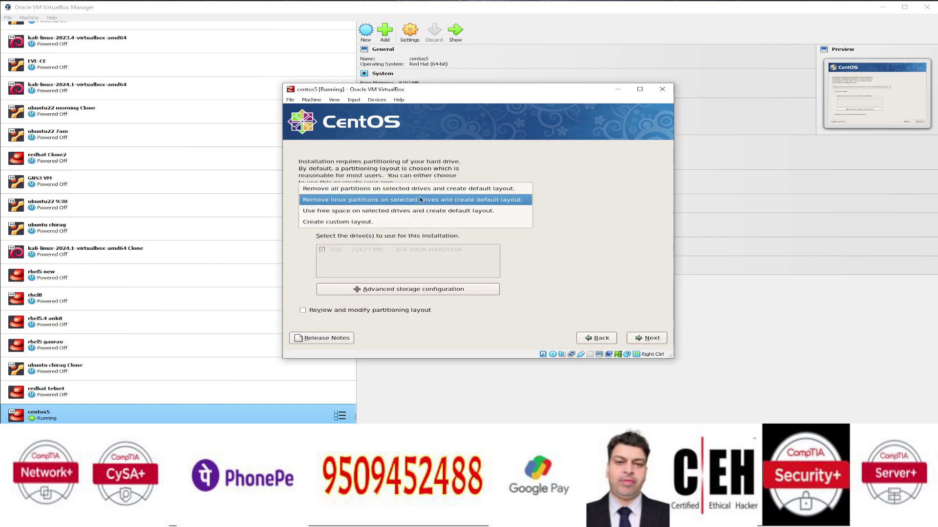
click(389, 223)
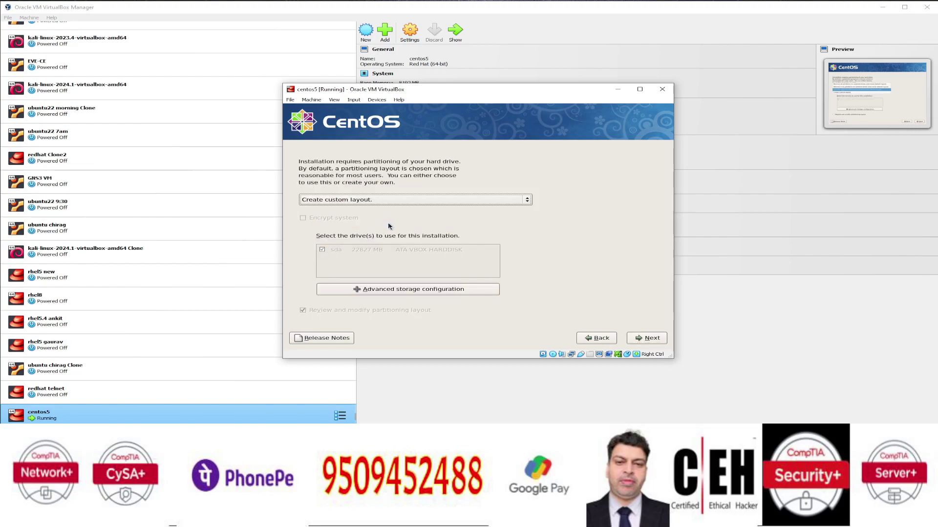
click(650, 338)
- Create a 20000 MB root (/) partition in the free space and accept the partitioning warning
click(457, 284)
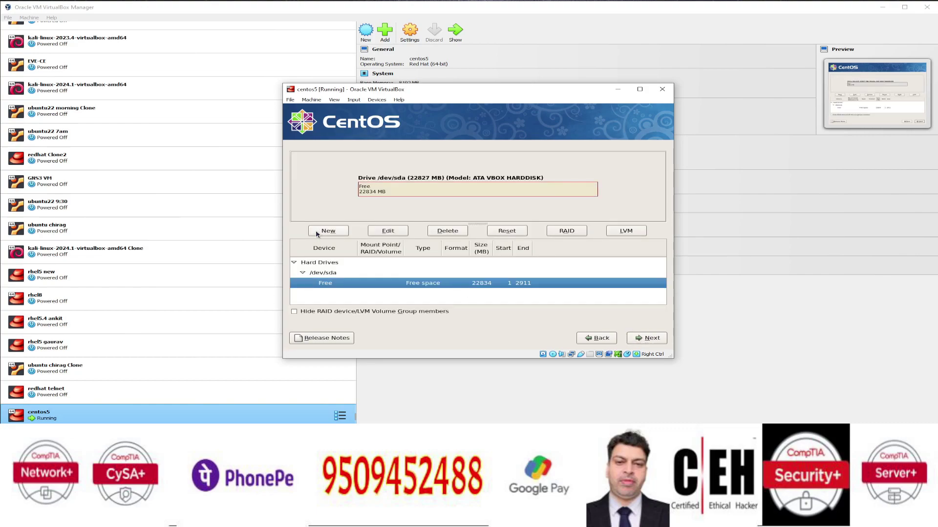
click(319, 233)
click(591, 156)
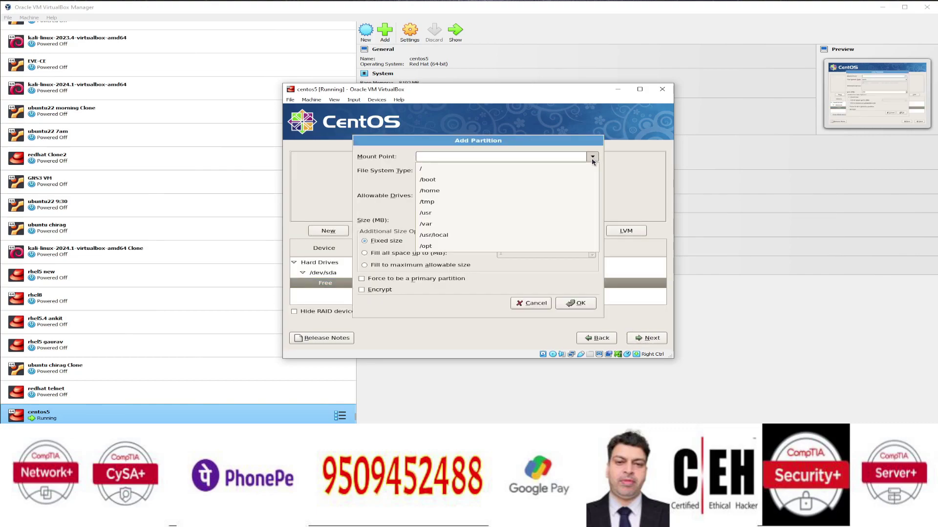
click(566, 169)
double_click(486, 220)
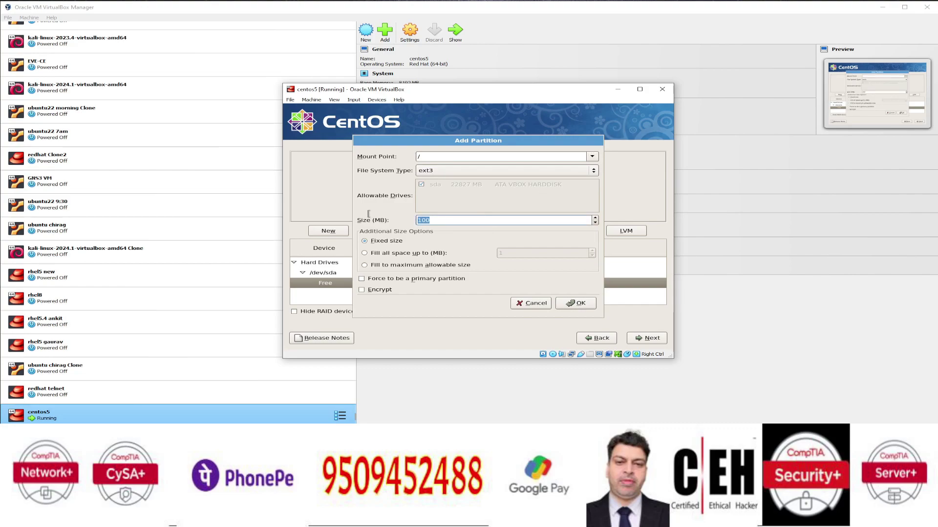
text(20000)
click(581, 304)
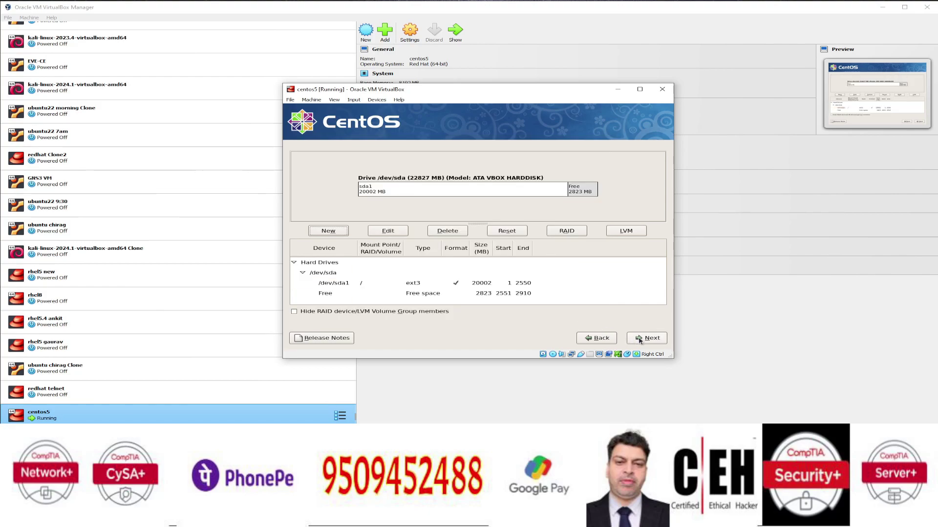
click(645, 338)
click(569, 289)
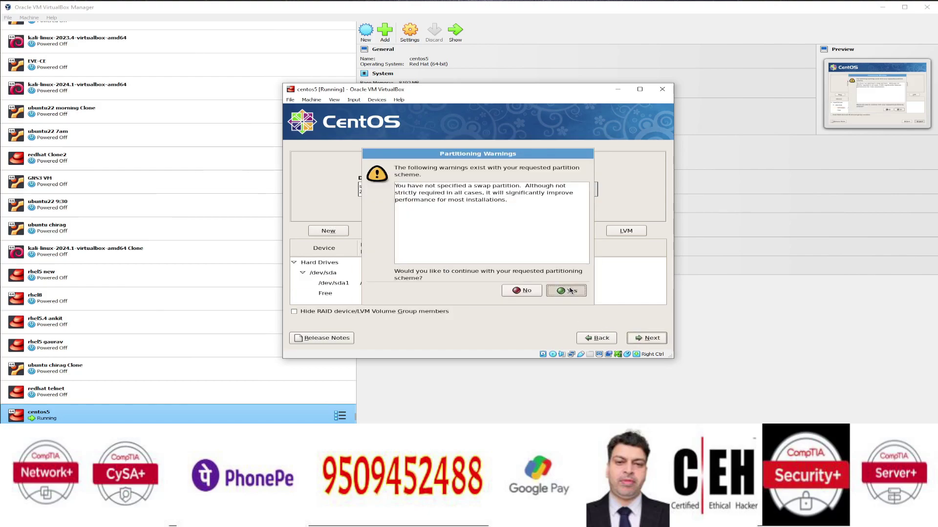
- Keep default boot loader and network settings and pick Kolkata in Asia on the time zone map
click(648, 339)
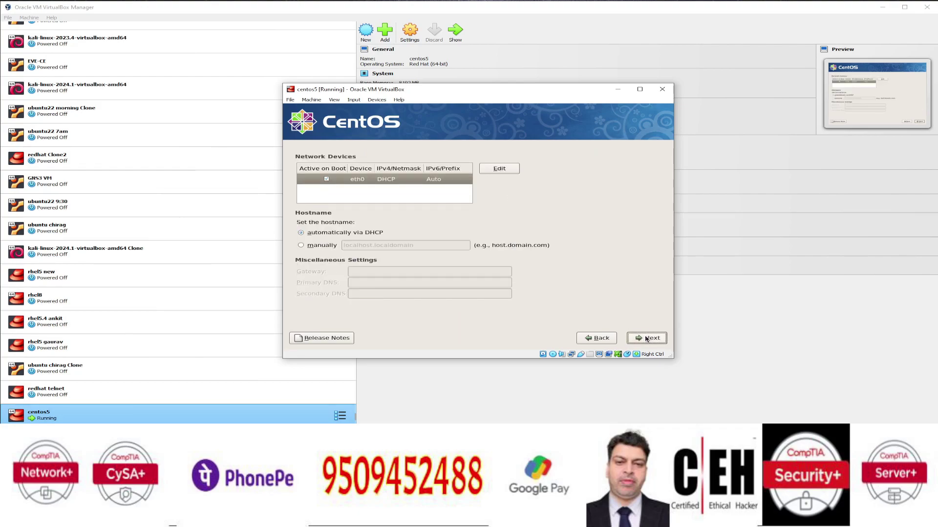
click(646, 338)
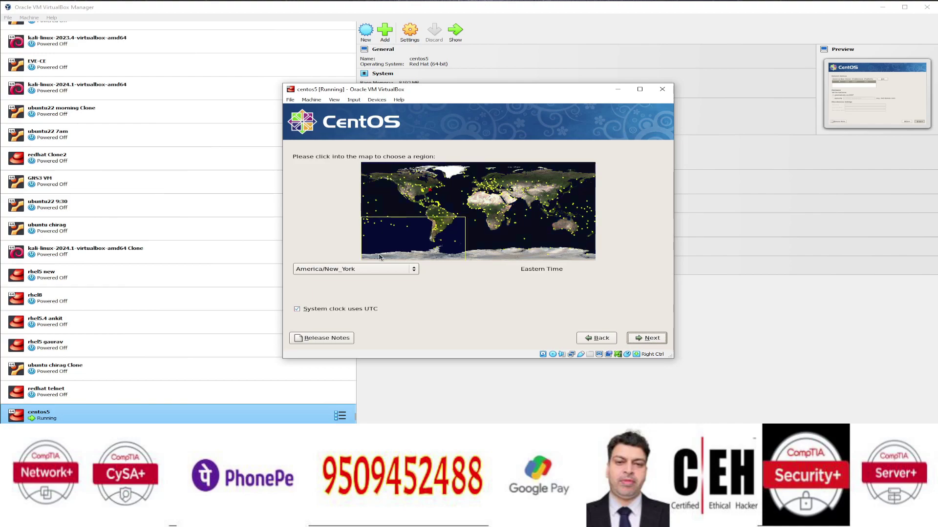
click(538, 204)
click(500, 227)
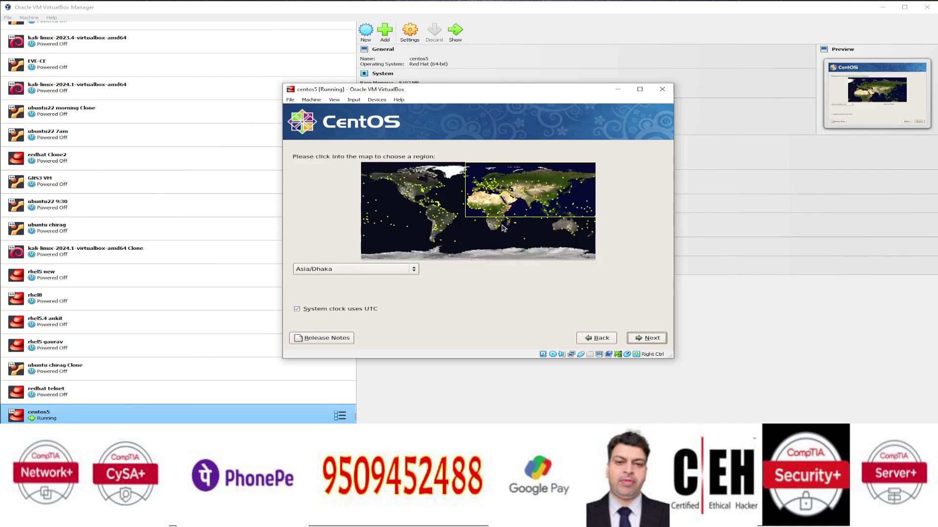
click(536, 200)
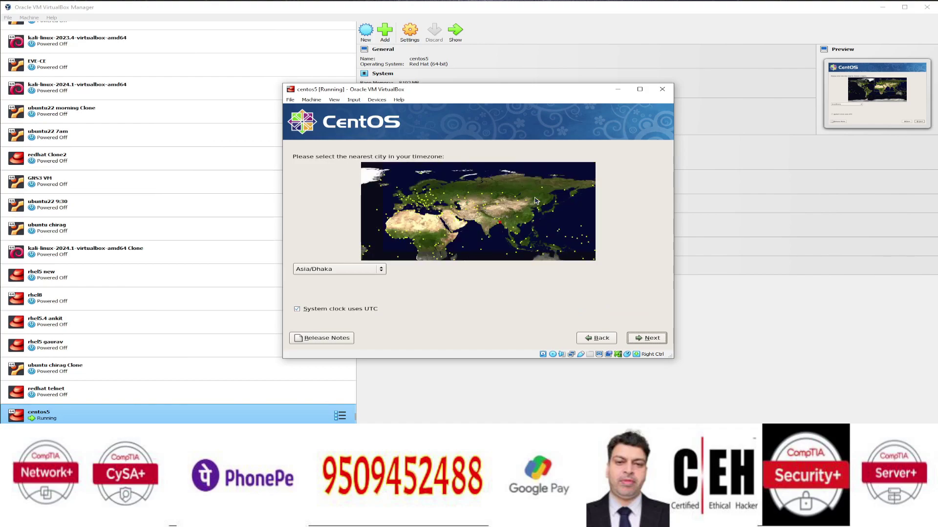
click(499, 224)
- Enter the root password and its confirmation
click(647, 338)
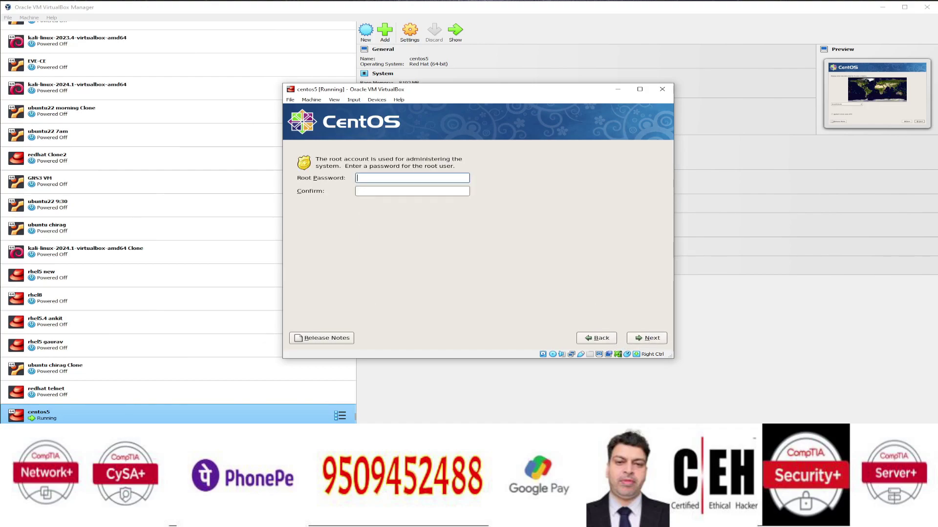
key(Tab)
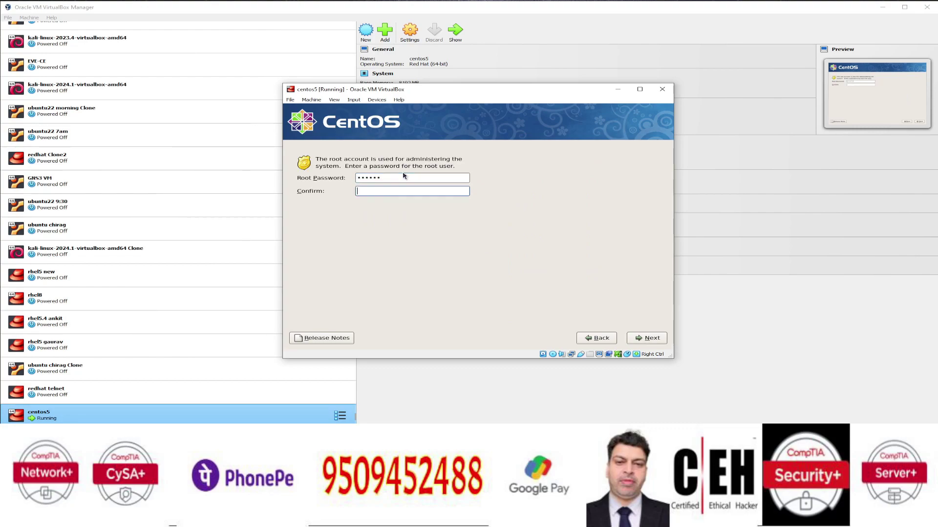
- Tick Virtualization alongside Desktop - Gnome in the software tasks and continue
click(649, 342)
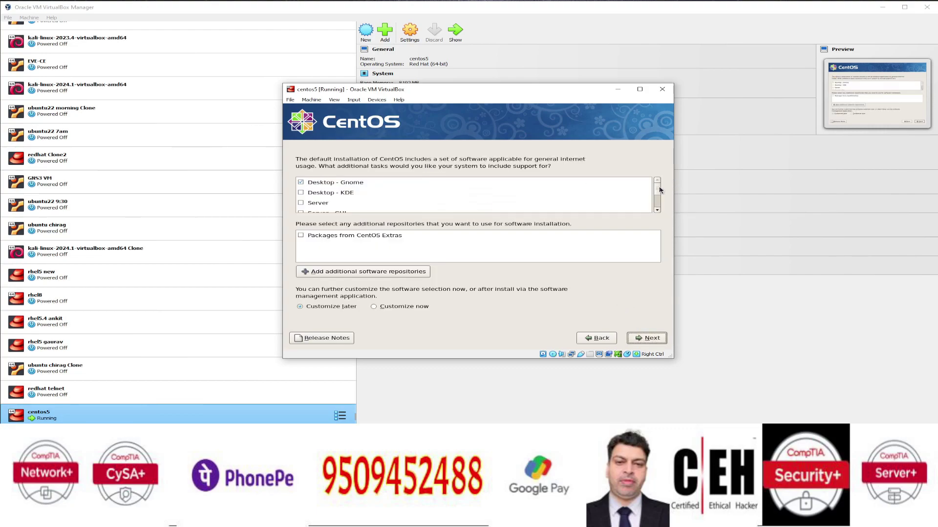
scroll(656, 201, down, 3)
scroll(656, 201, down, 1)
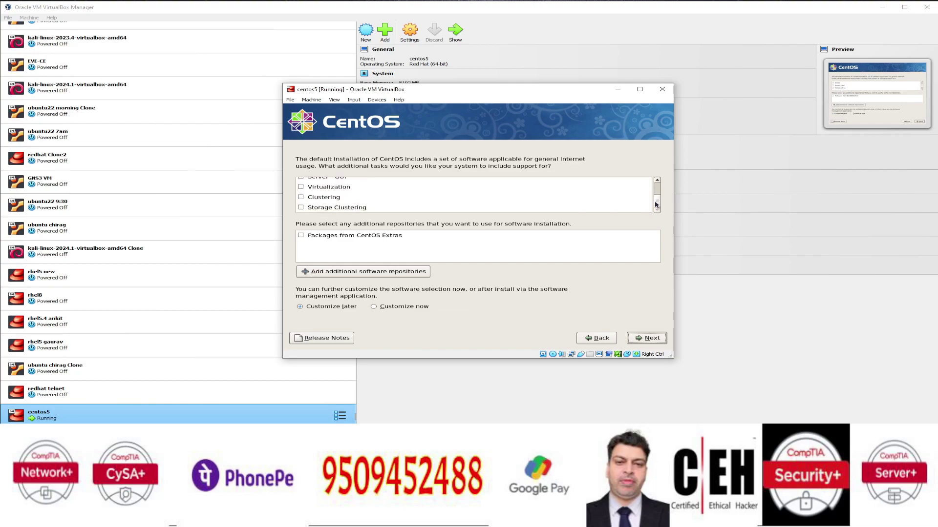
scroll(655, 195, up, 5)
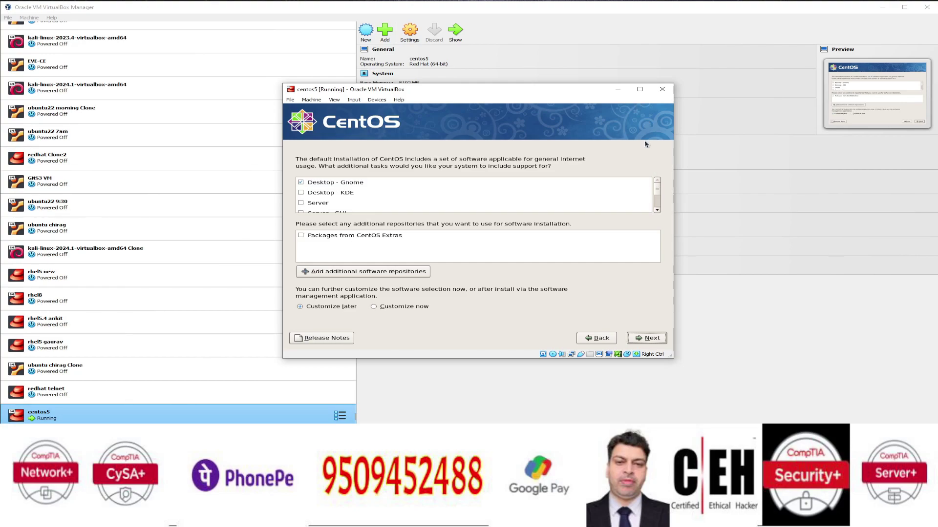
scroll(658, 193, down, 2)
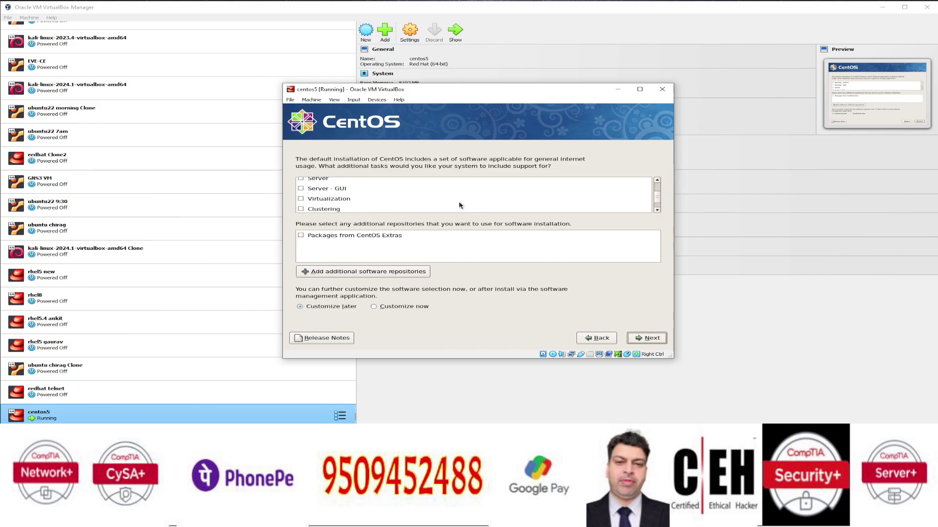
click(300, 200)
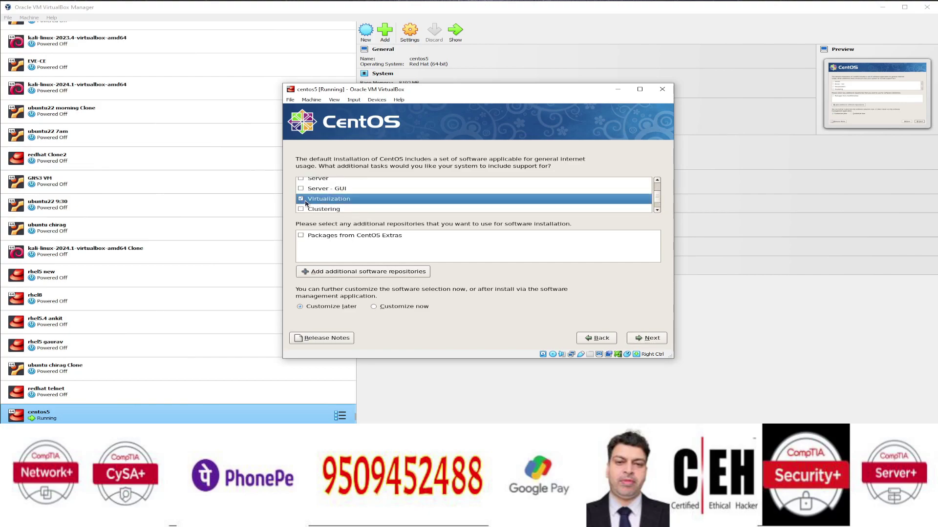
click(659, 340)
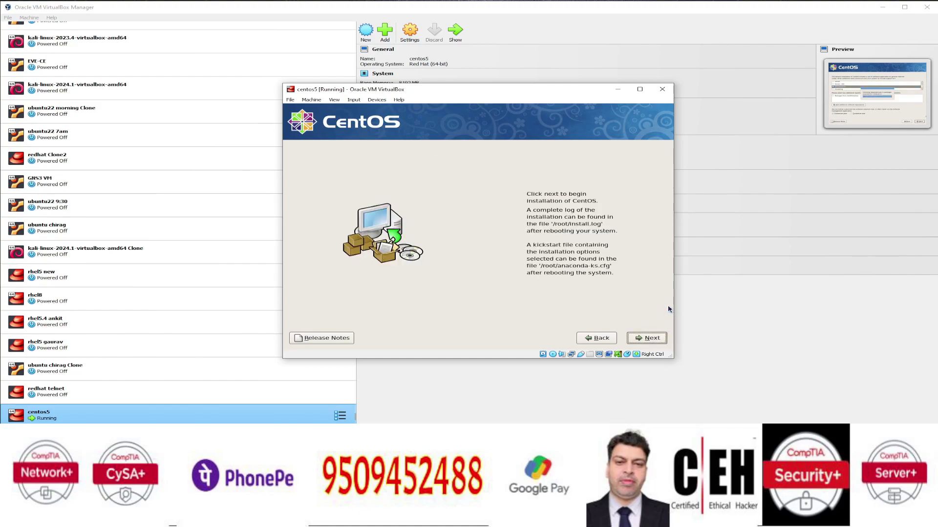
- Begin the CentOS package installation and wait for it to complete
click(638, 337)
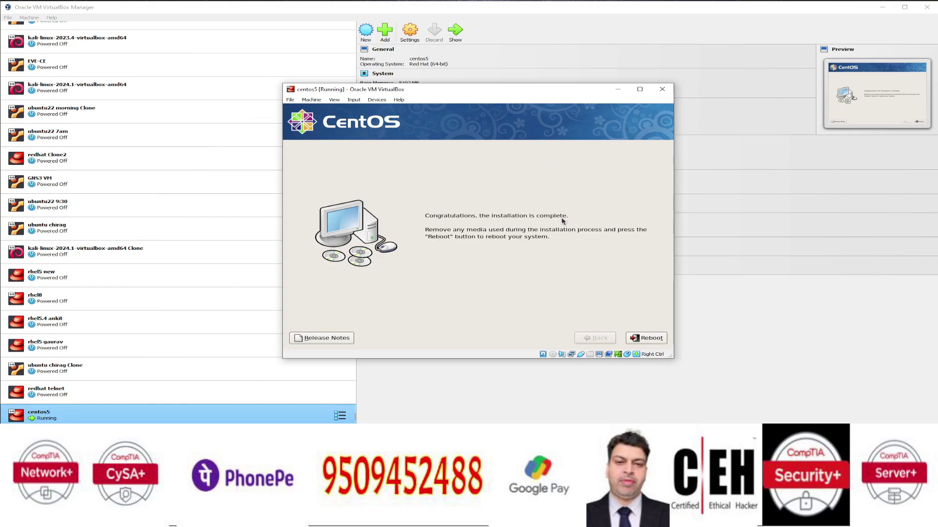
- Reboot into the installed CentOS 5 and wait for the Setup Agent Welcome page
click(649, 338)
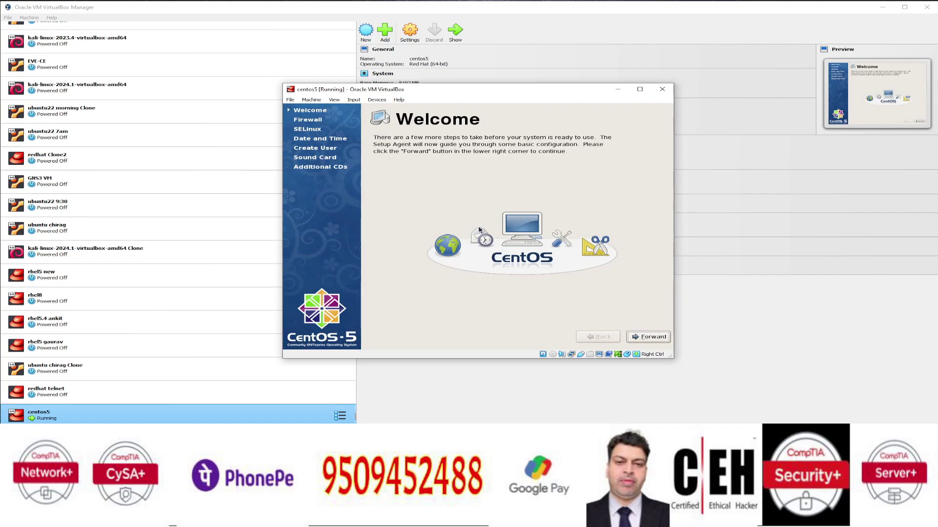
- Keep firewall defaults, set SELinux to Permissive, and keep the date and time
click(651, 337)
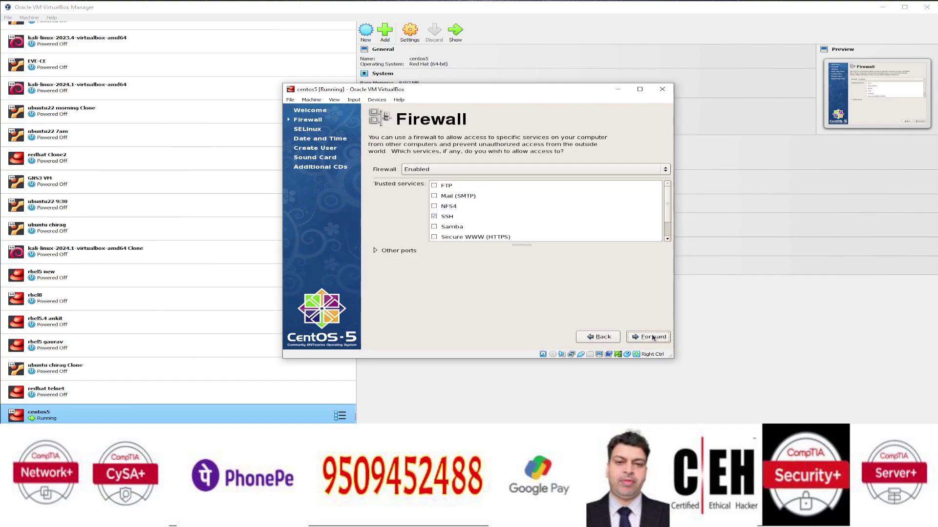
click(652, 337)
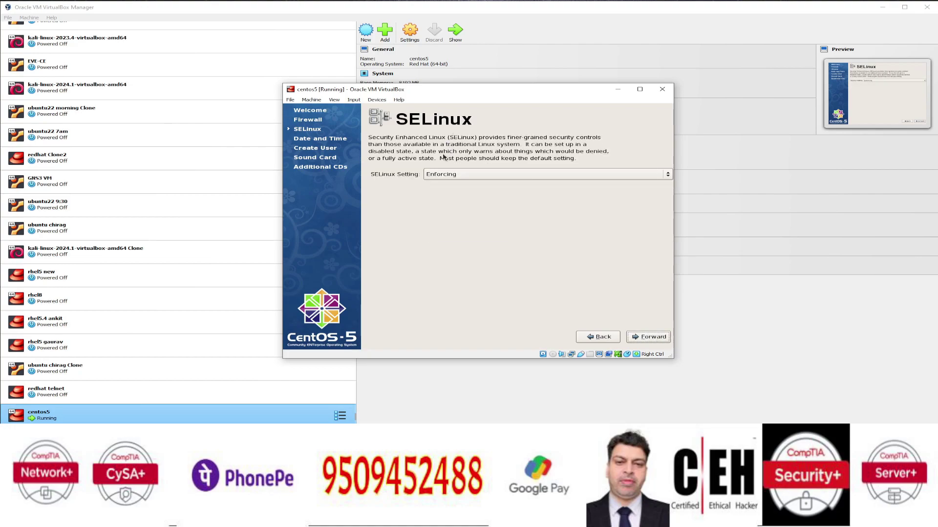
click(443, 174)
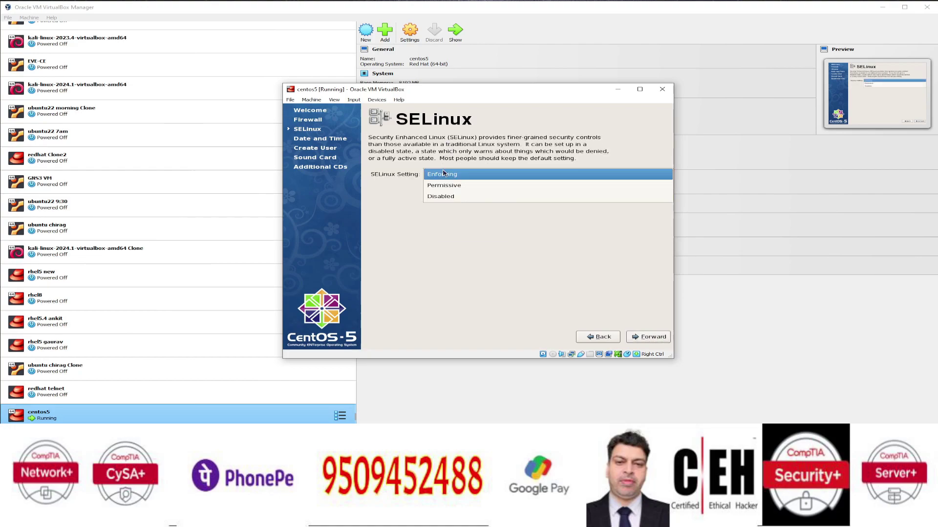
click(448, 186)
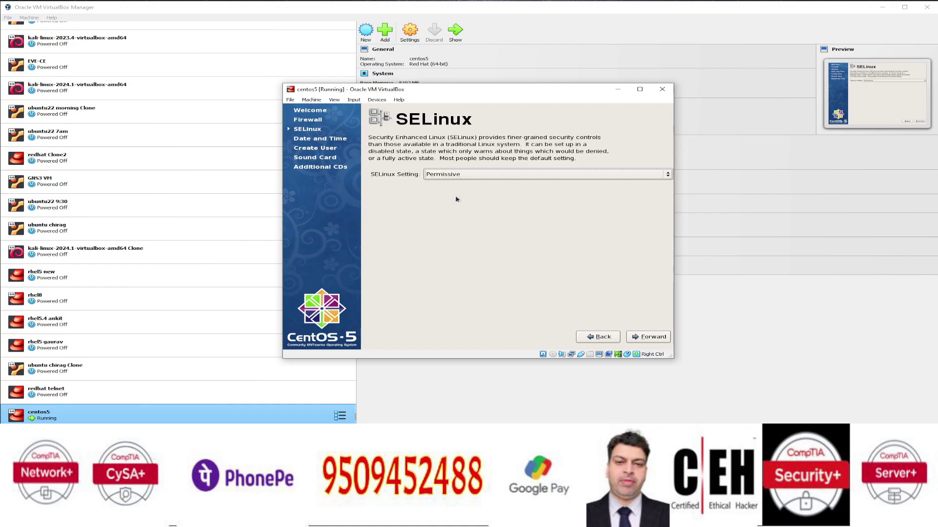
click(642, 342)
click(641, 342)
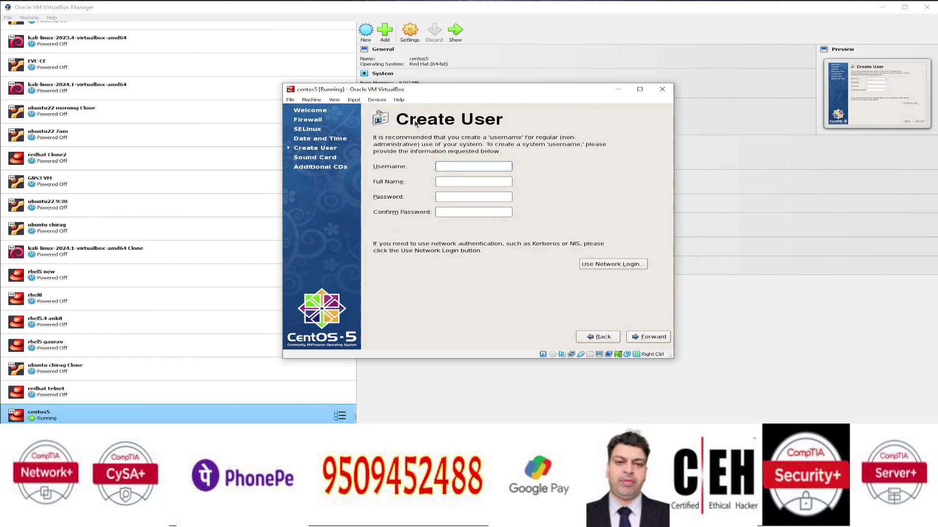
- Create a user with username, full name and password, then finish past the Sound Card page
key(Tab)
key(Tab)
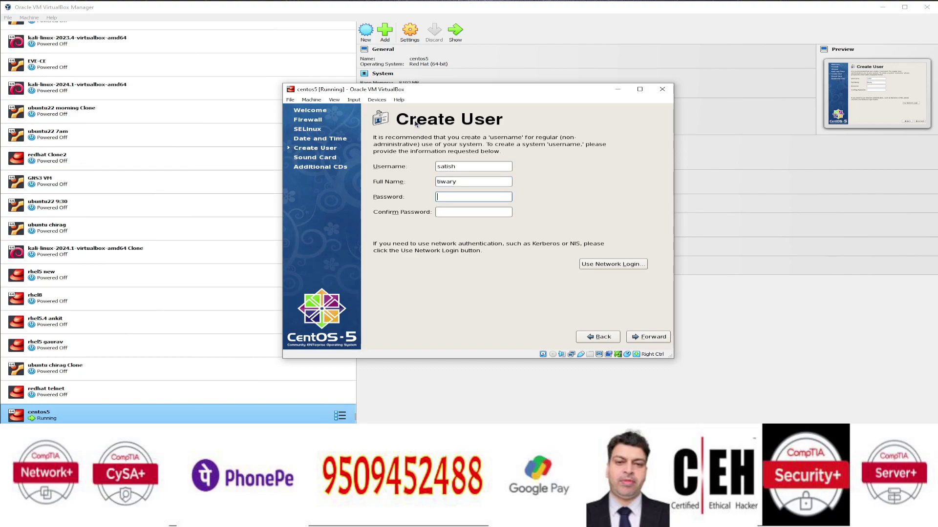
key(Tab)
key(Tab)
key(Tab)
key(Tab)
key(Return)
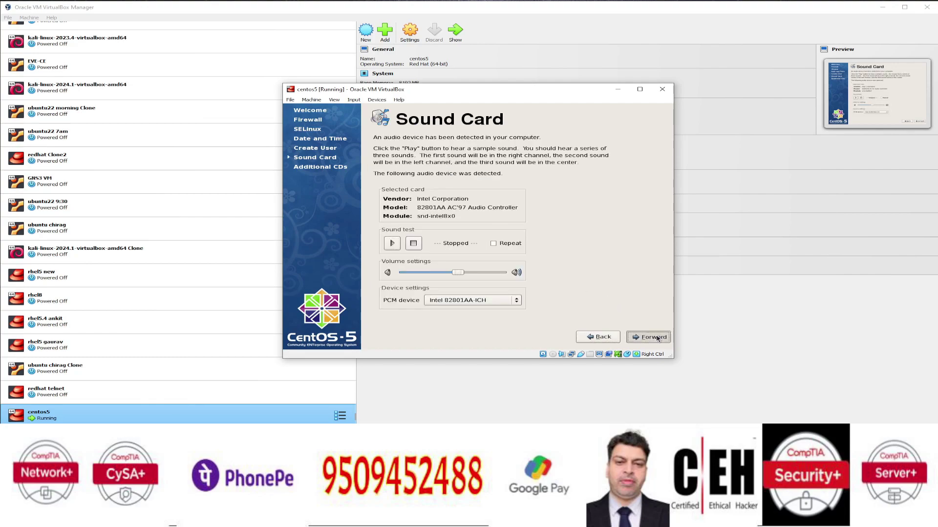
click(657, 338)
click(650, 337)
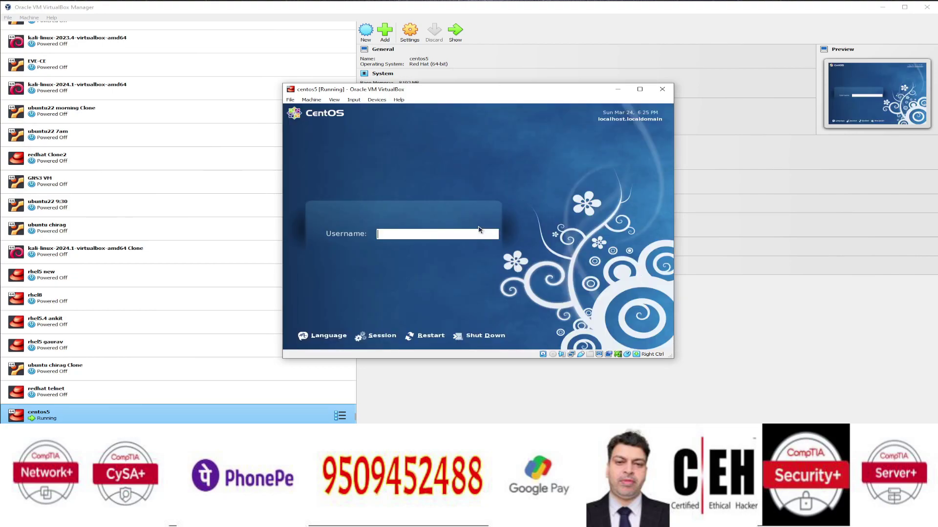
- Log in to the CentOS guest as root with the root password
text(root)
key(Return)
text(****)
key(Return)
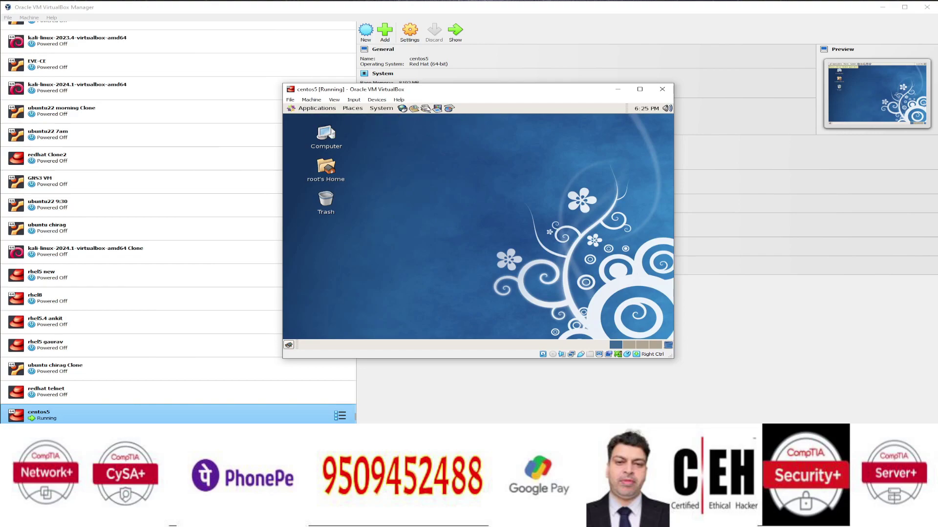
- Browse the guest's Applications menu, then close it
click(300, 107)
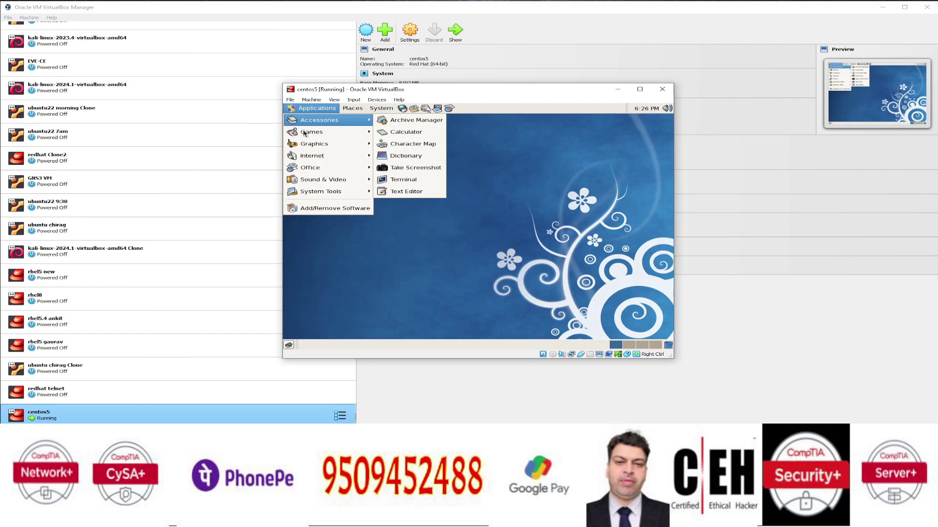
mouse_move(306, 135)
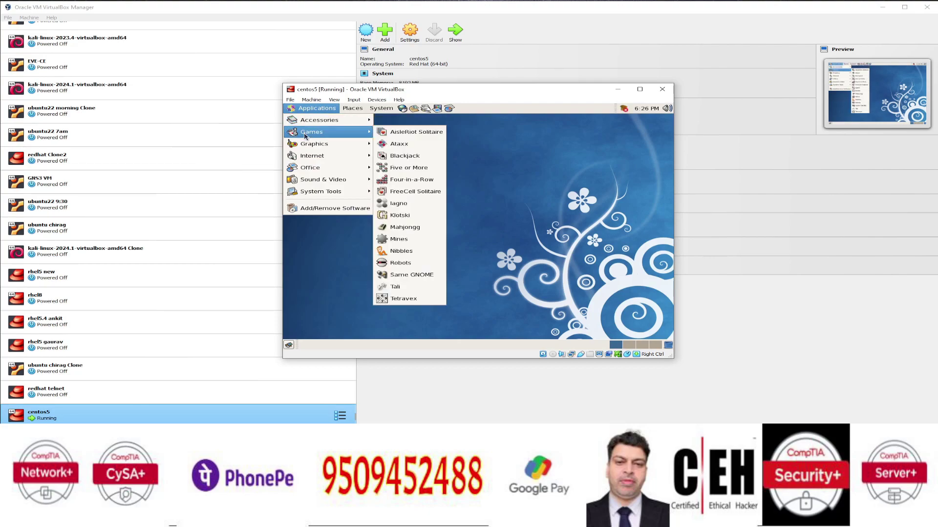
mouse_move(391, 114)
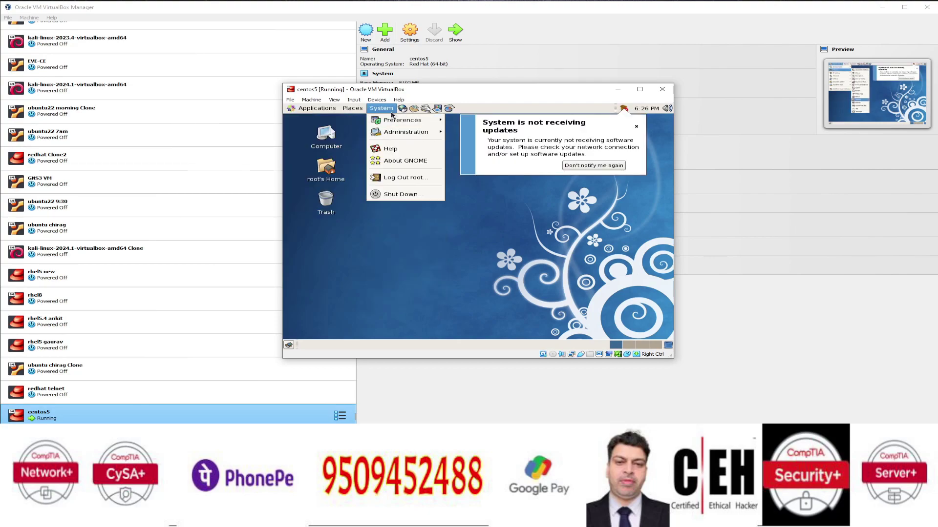
click(636, 127)
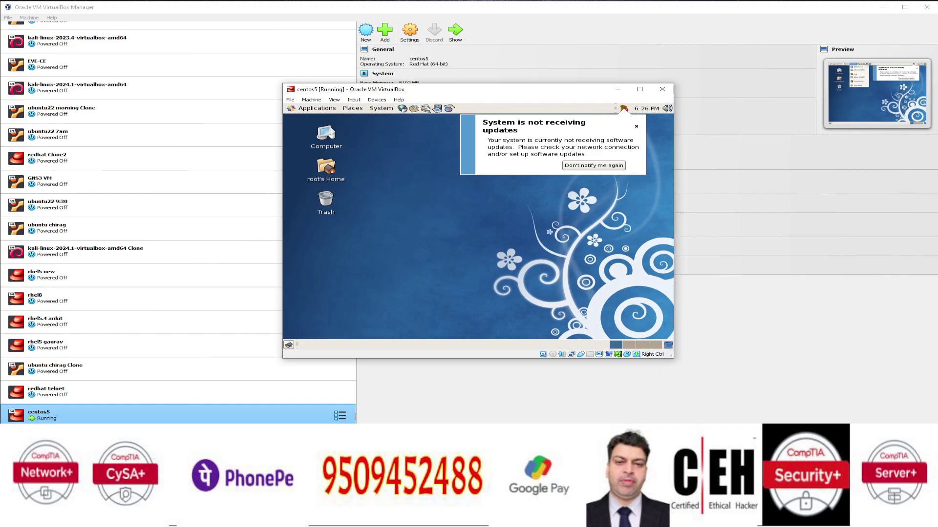
- Browse the Applications and System menus, then dismiss the 'System is not receiving updates' notification
click(299, 108)
mouse_move(305, 143)
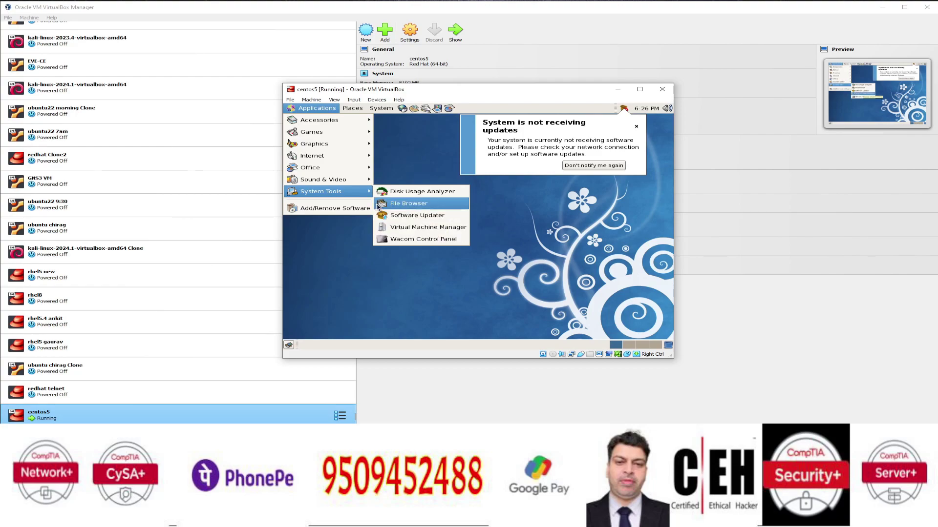
mouse_move(375, 110)
mouse_move(393, 124)
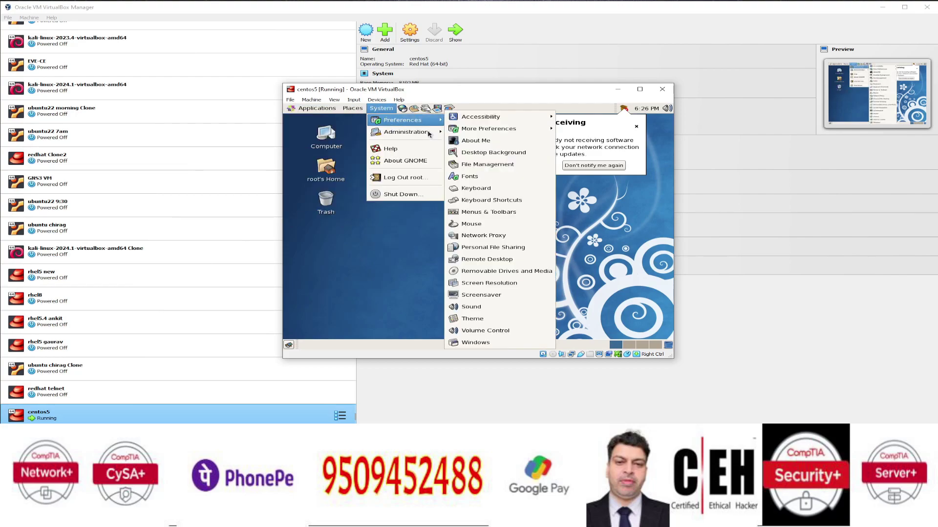
mouse_move(418, 131)
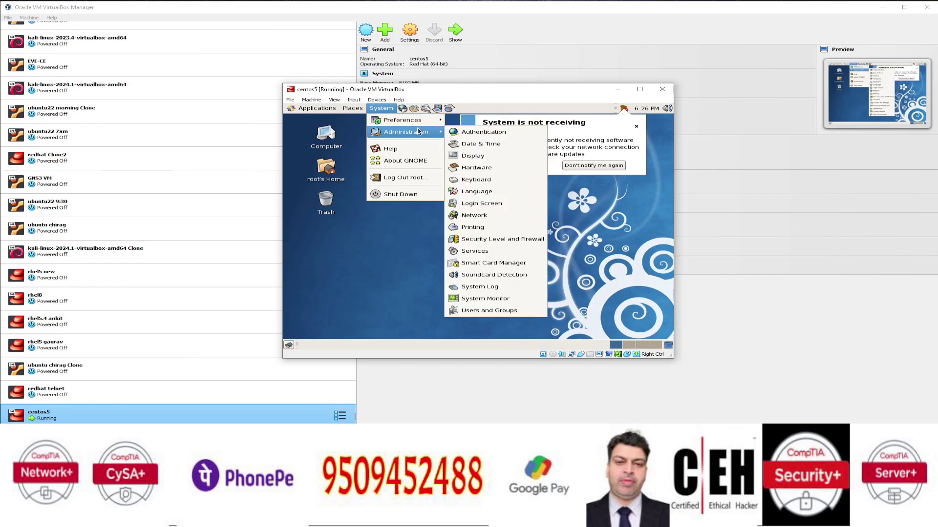
click(635, 273)
click(636, 127)
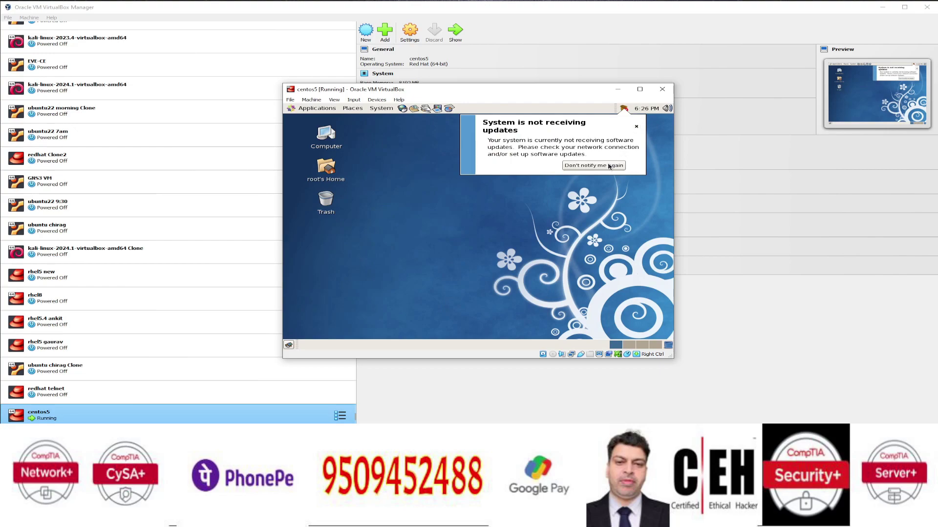
right_click(437, 151)
click(459, 190)
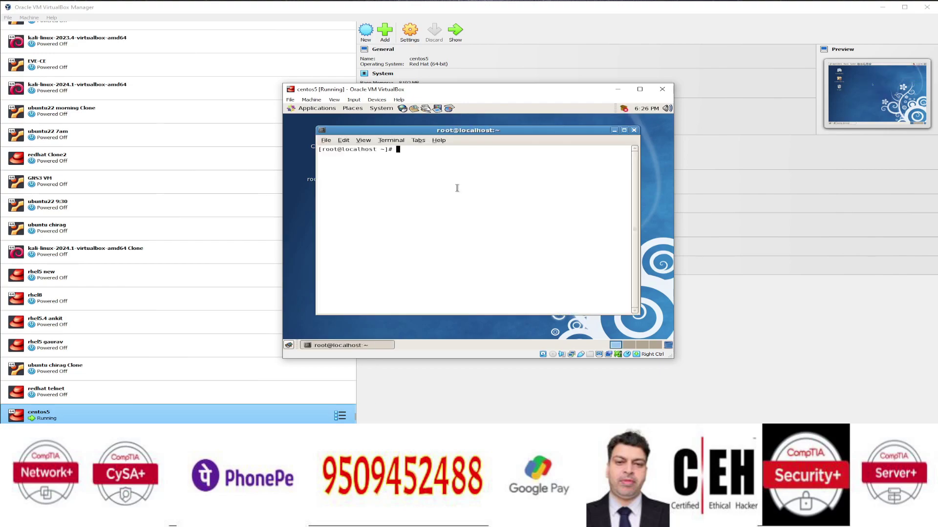
text(ifconfig)
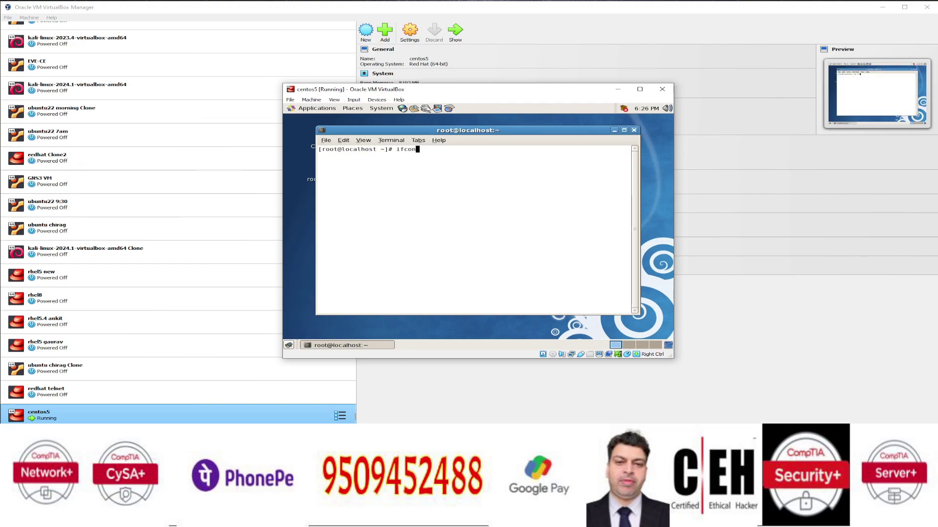
key(Return)
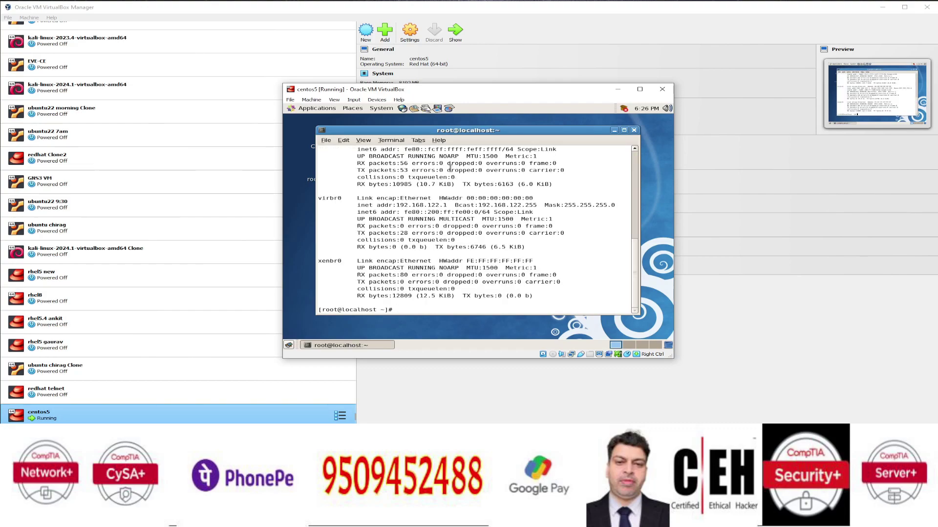
scroll(439, 171, up, 7)
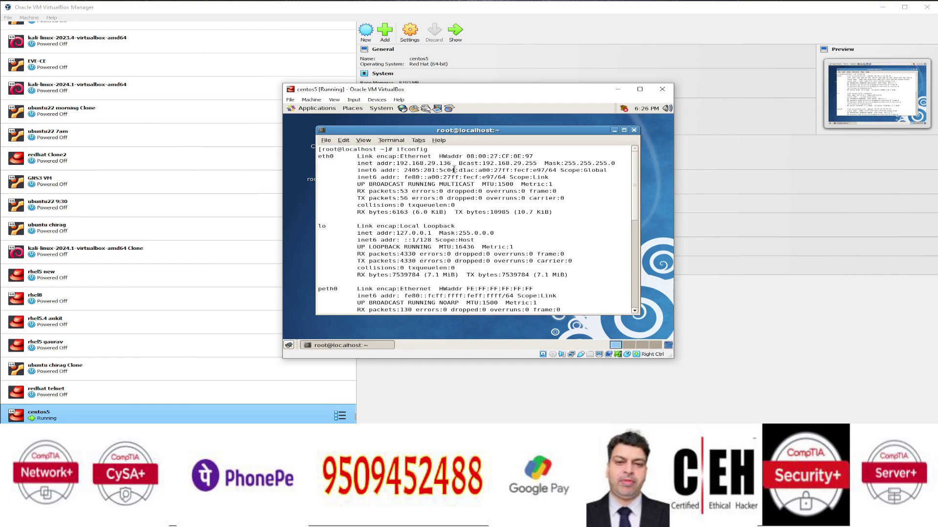
drag(454, 163, 394, 163)
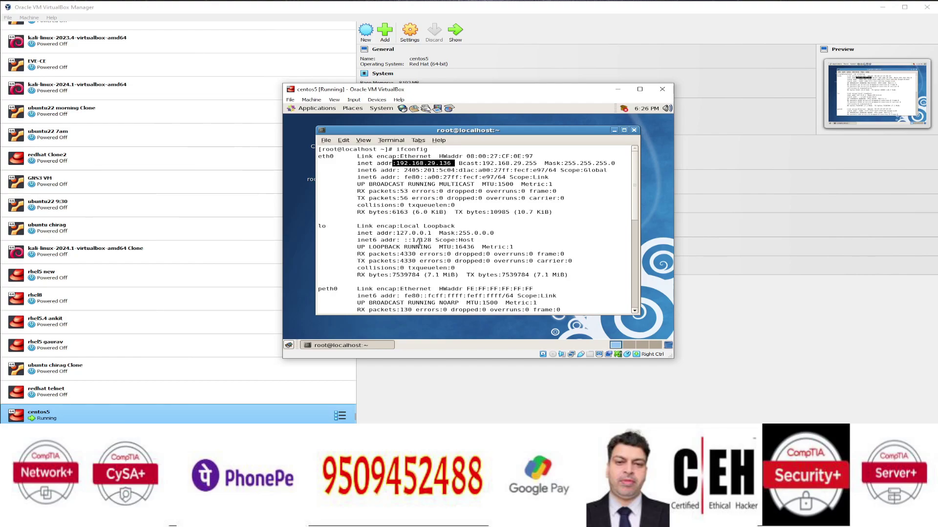
scroll(419, 241, down, 4)
scroll(419, 241, down, 6)
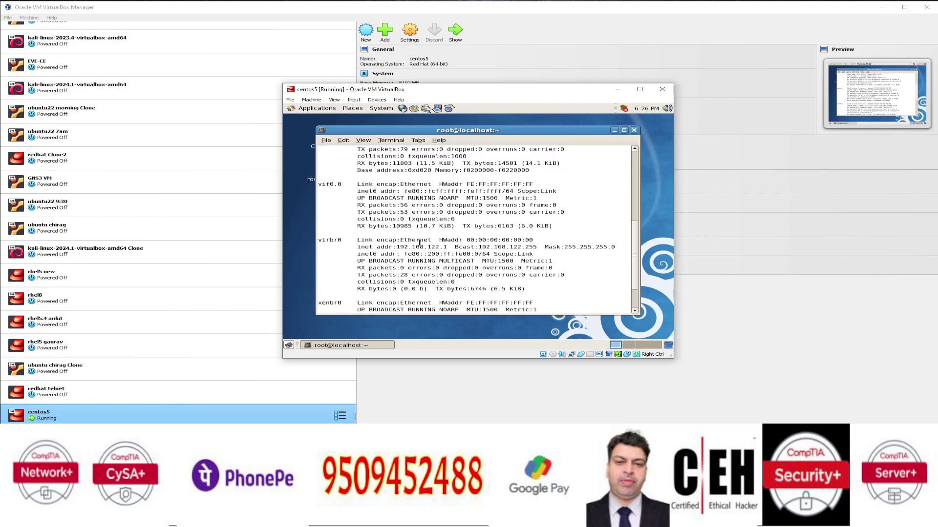
drag(347, 260, 321, 259)
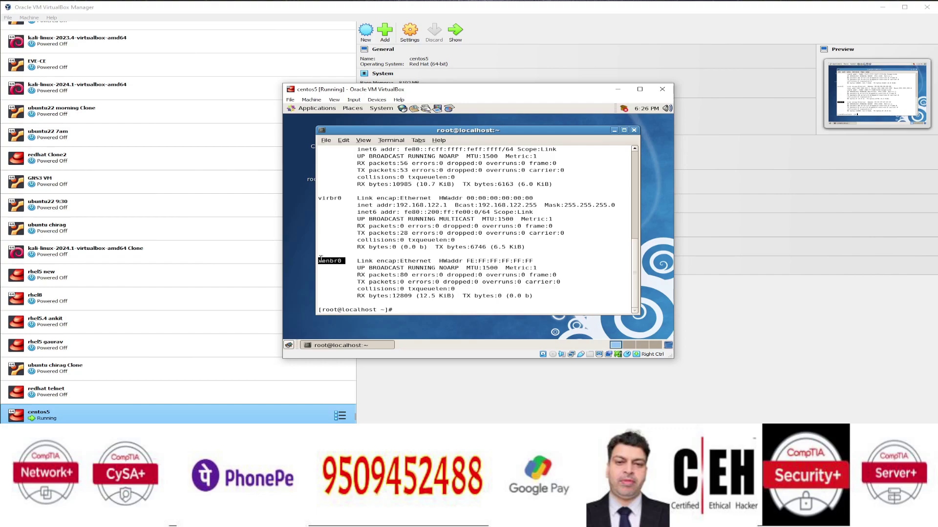
click(633, 130)
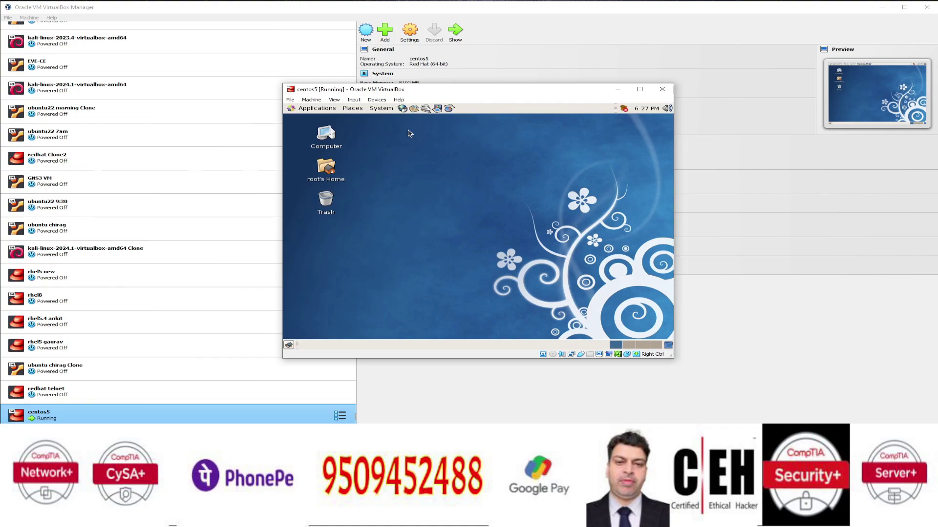
- Shut down the CentOS guest via System > Shut Down and confirm
click(389, 108)
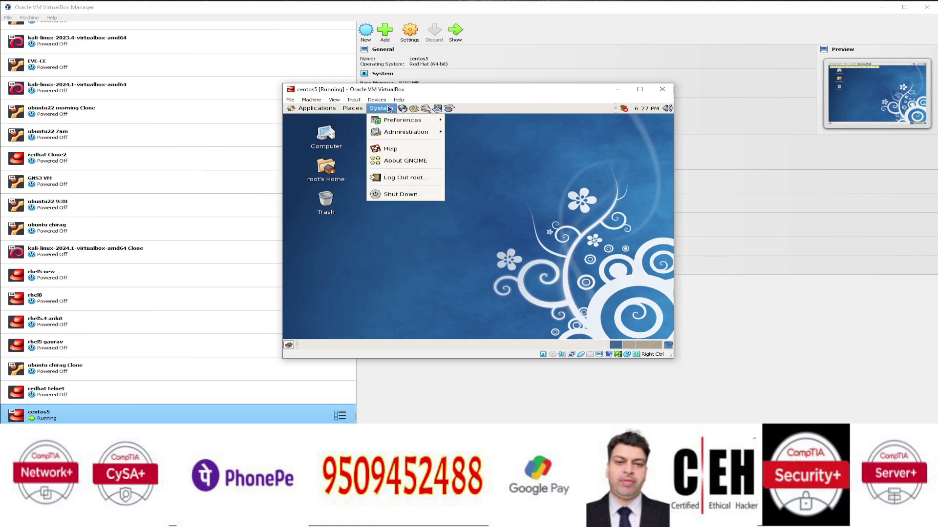
click(401, 194)
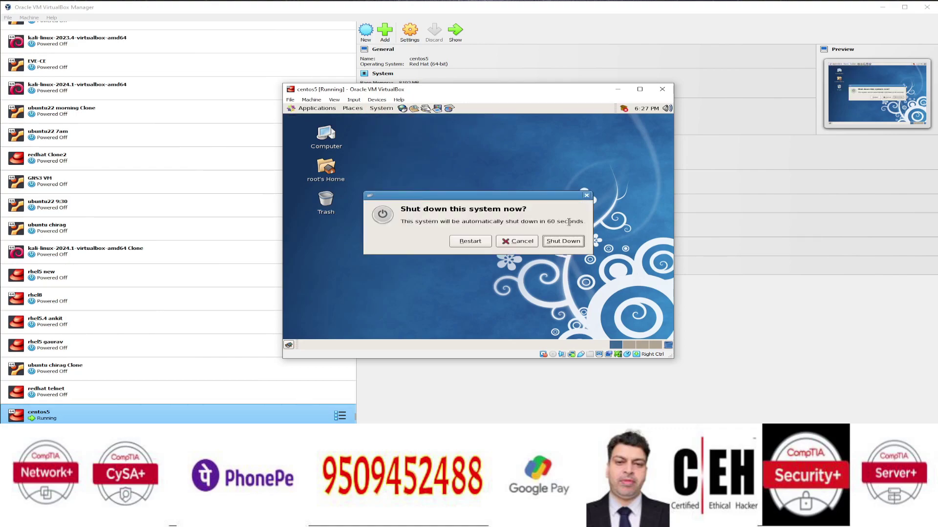
click(572, 240)
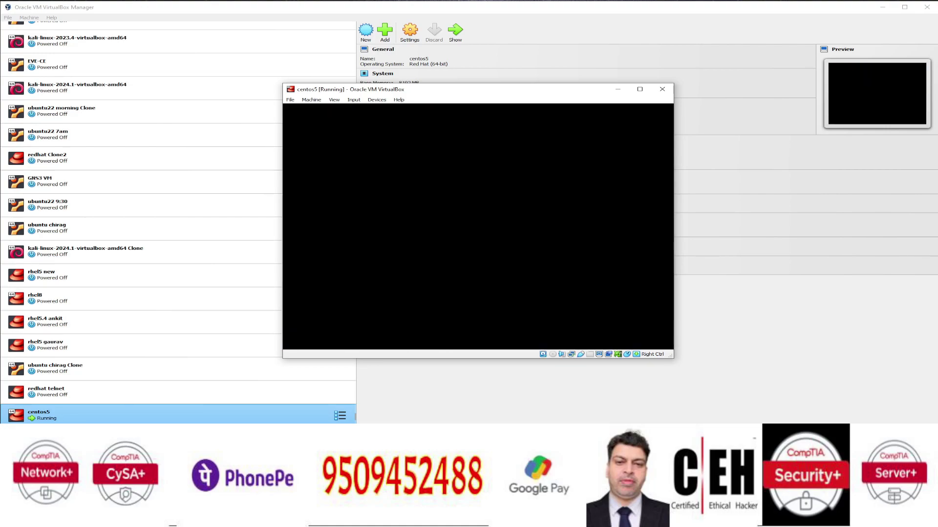